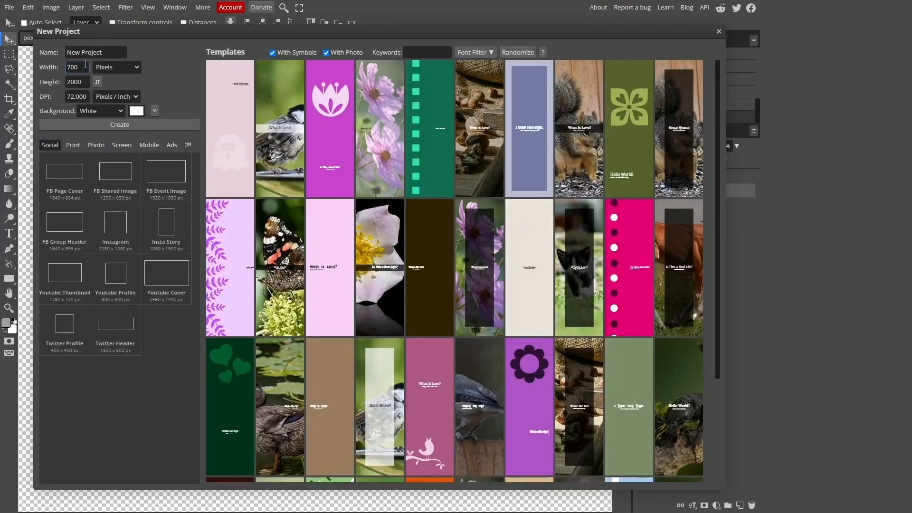
Create a 700 × 2000 px document with a white background and copy the hundred-dollar bill layer into it.
click(120, 125)
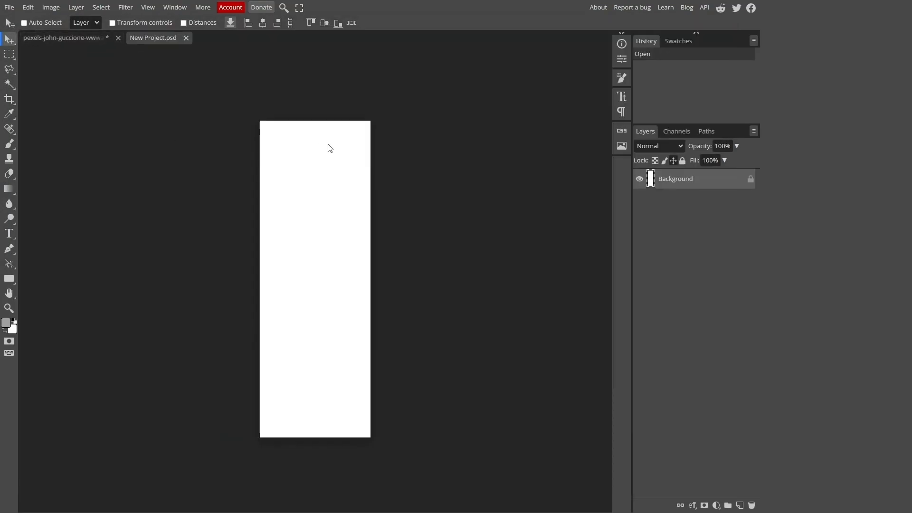
click(47, 36)
drag(663, 202, 155, 41)
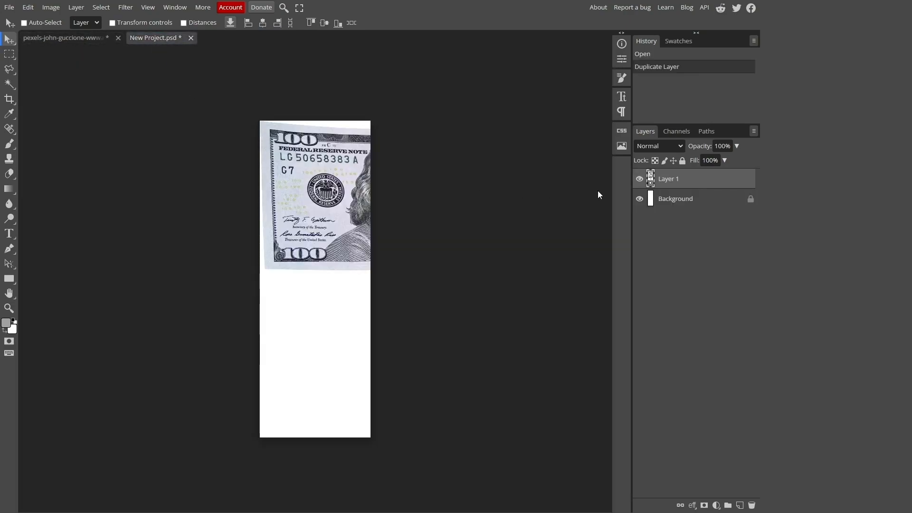
Scale the bill down to a small note near the upper edge of the page and convert it to a smart object.
key(ctrl+alt+t)
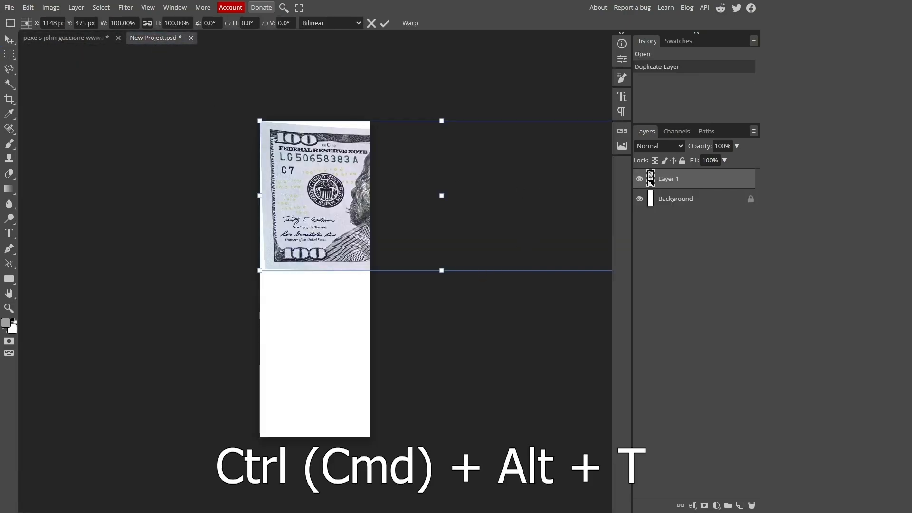
drag(441, 269, 442, 155)
key(Return)
right_click(700, 184)
click(705, 235)
Rotate the small bill and scatter duplicates of it at varied angles over the whole page.
key(ctrl+alt+t)
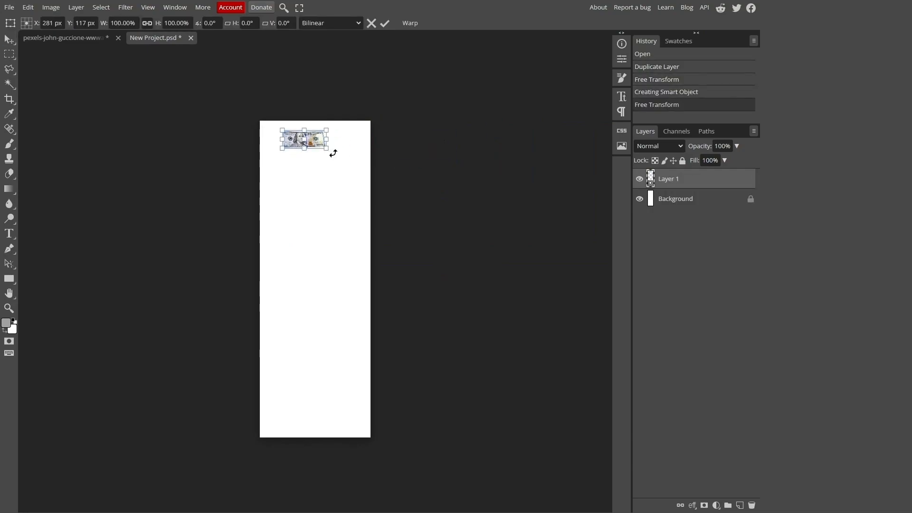
drag(333, 153, 330, 380)
key(Return)
key(ctrl+alt+t)
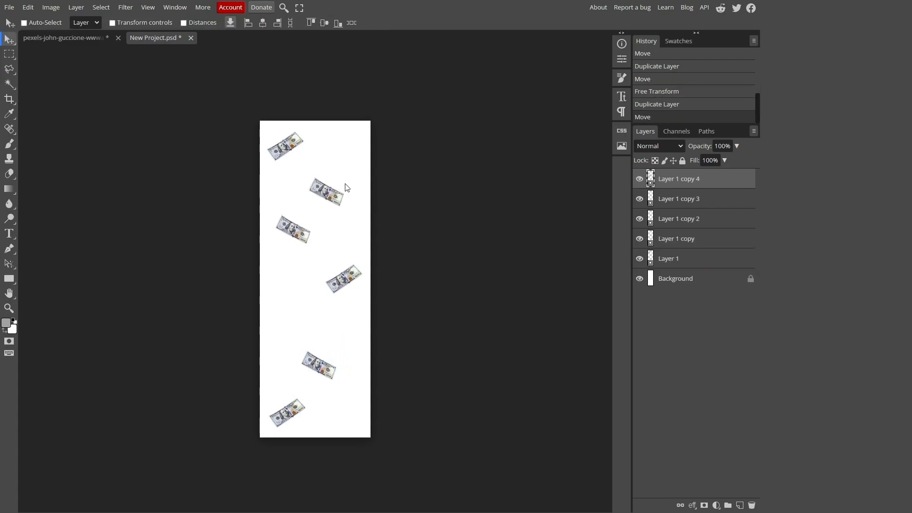
key(ctrl+alt+t)
drag(349, 195, 354, 231)
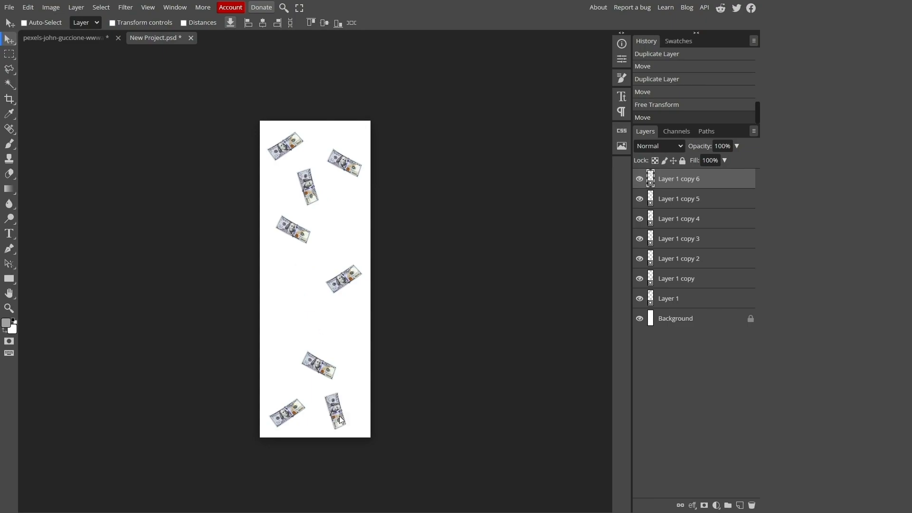
key(ctrl+alt+t)
key(Return)
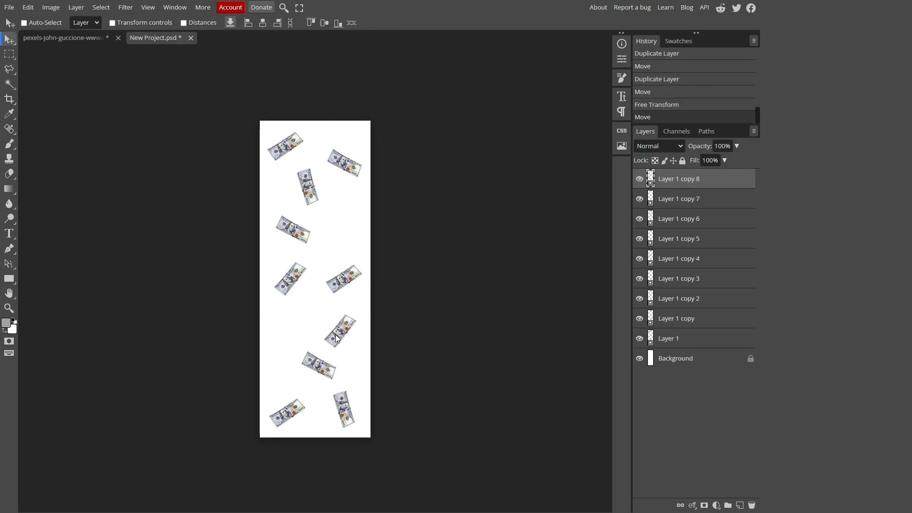
key(ctrl+alt+t)
drag(314, 344, 314, 356)
key(Return)
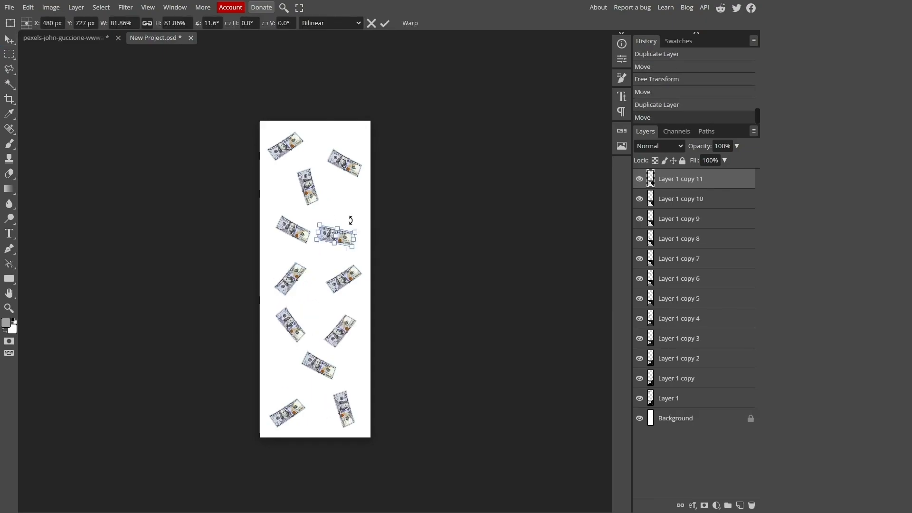
key(Return)
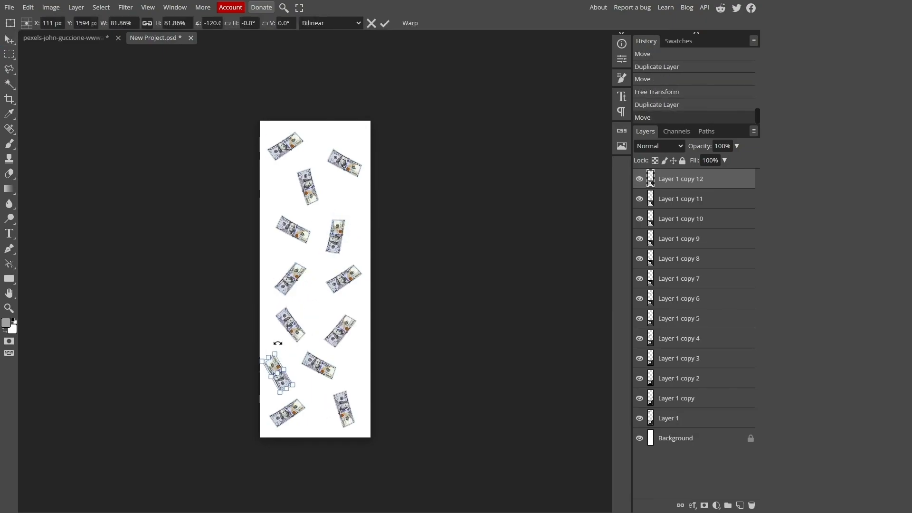
key(Return)
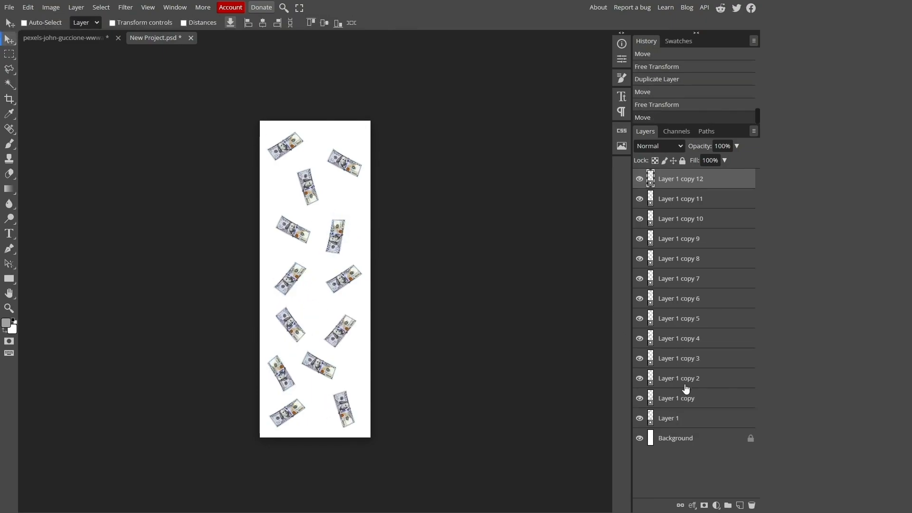
Group all bill layers, then shrink the group and duplicate it three times to cover the page.
shift+click(693, 420)
key(ctrl+g)
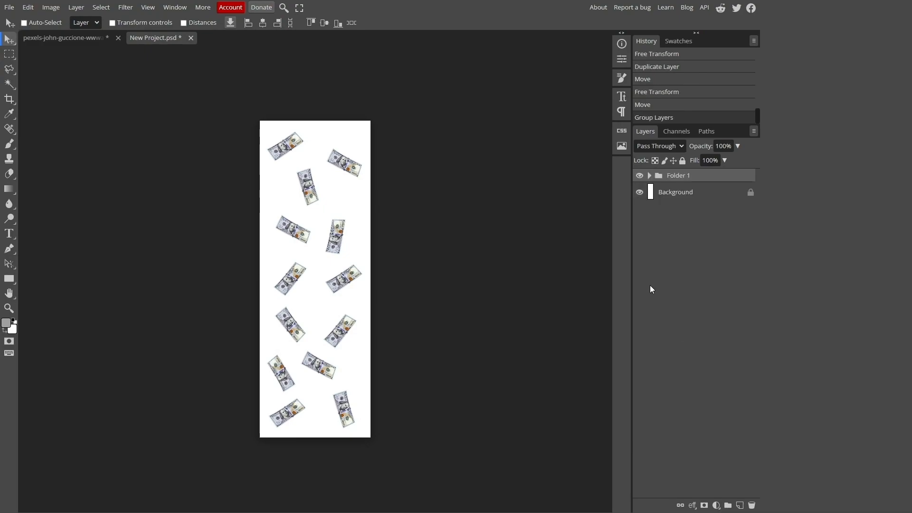
key(ctrl+alt+t)
drag(362, 428, 319, 350)
drag(313, 219, 359, 342)
key(Return)
drag(358, 342, 308, 362)
drag(298, 408, 357, 218)
Flip the Folder 1 copy 3 group both horizontally and vertically to vary the bill pattern.
key(ctrl+alt+t)
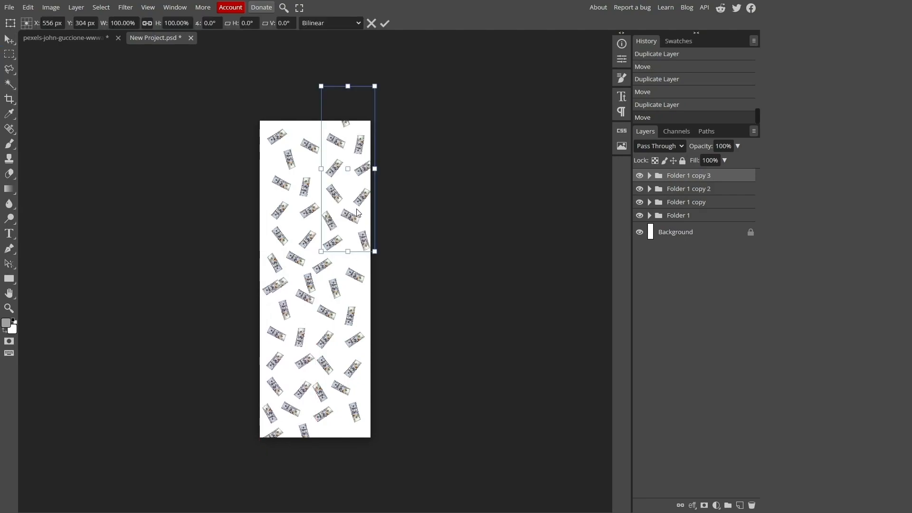
right_click(360, 205)
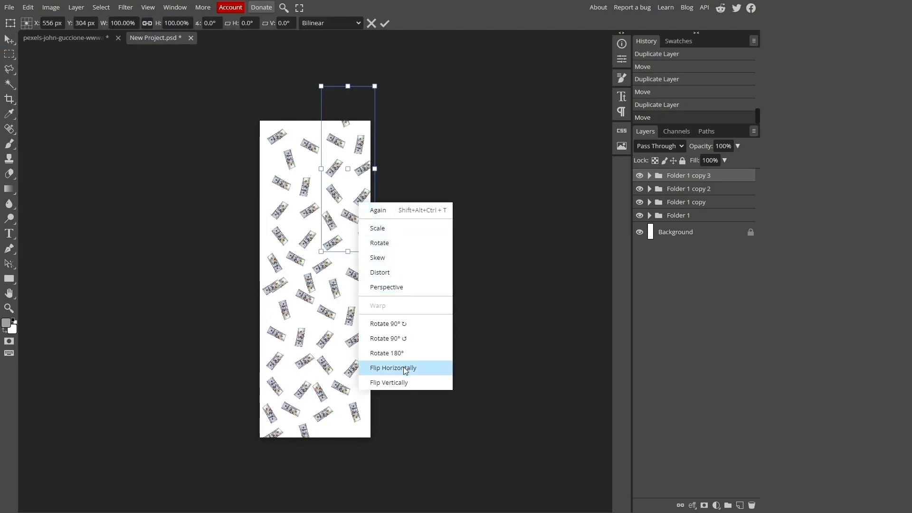
click(405, 370)
right_click(366, 192)
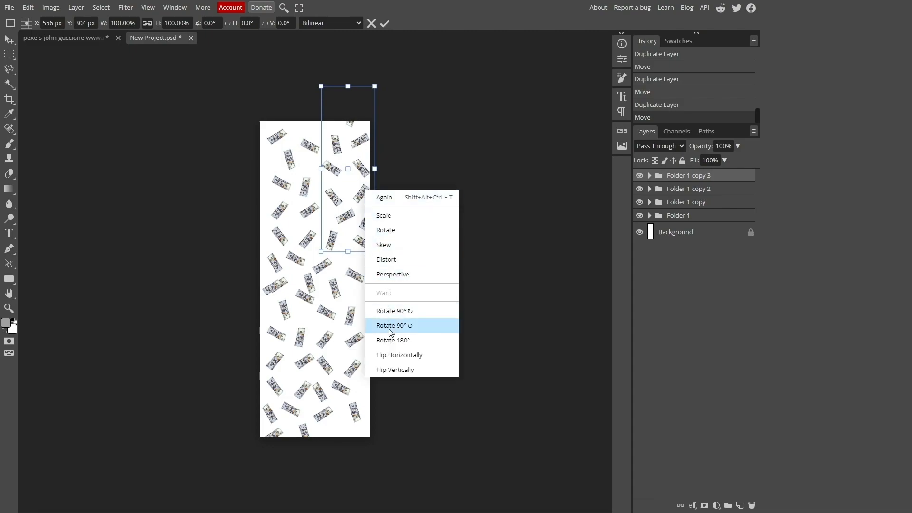
click(397, 371)
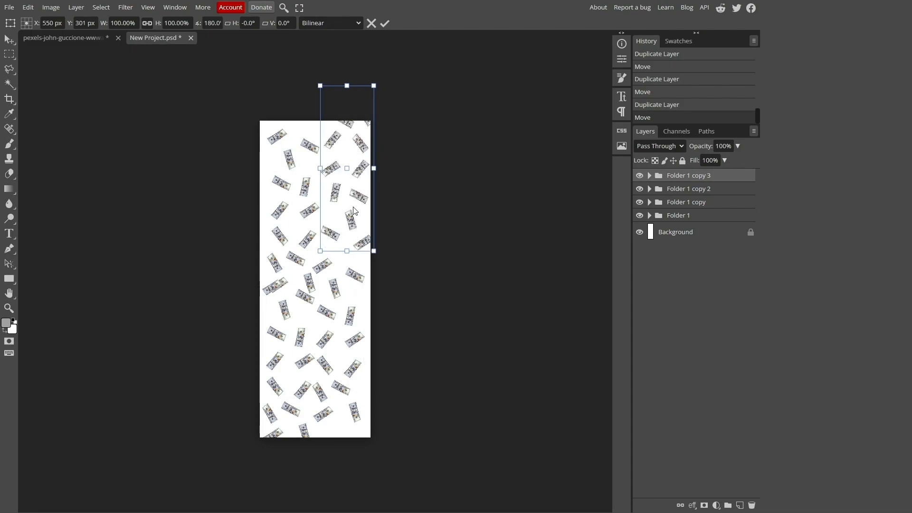
key(Return)
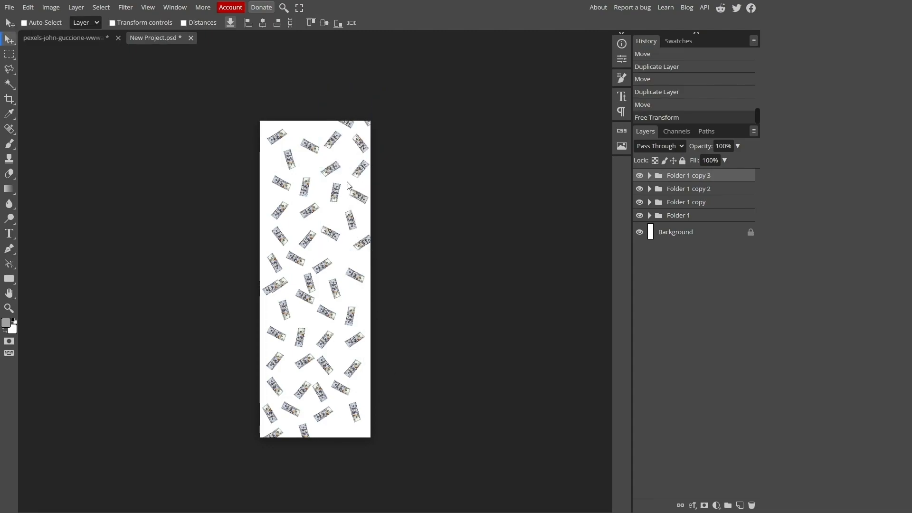
Delete the four bills cut off at the page's upper and lower edges and shift the bill overhanging the side edge inward.
click(351, 126)
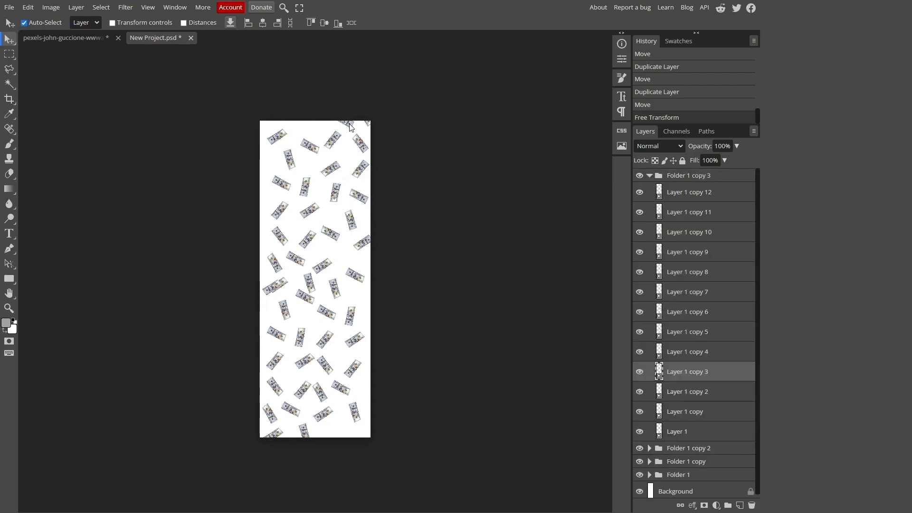
key(Delete)
ctrl+click(368, 123)
key(Delete)
ctrl+click(274, 434)
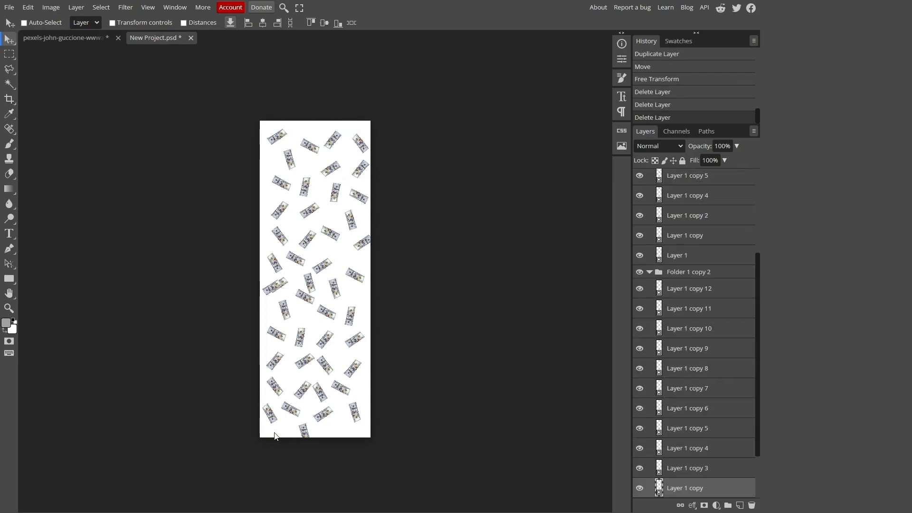
key(Delete)
ctrl+click(304, 431)
key(Delete)
drag(364, 243, 357, 244)
click(650, 176)
click(649, 189)
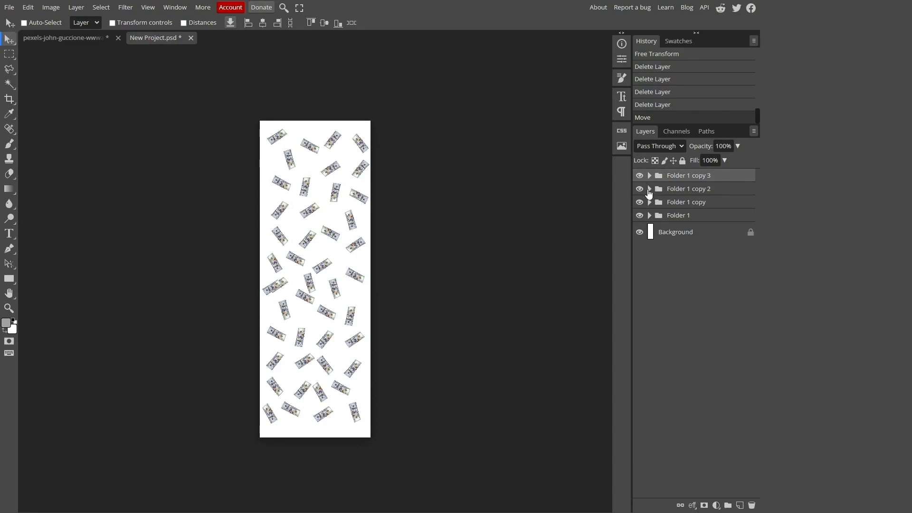
Hide the white Background layer and export the bill pattern as an image.
click(638, 233)
click(9, 7)
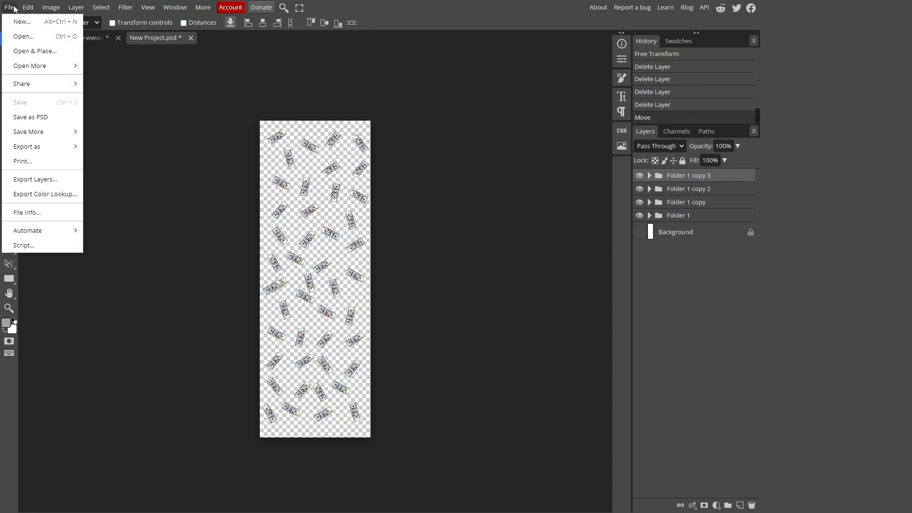
mouse_move(60, 146)
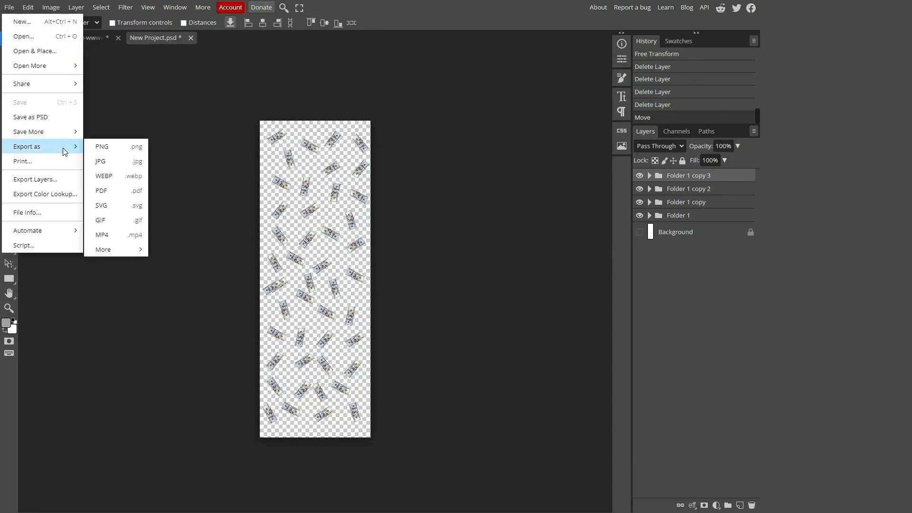
click(131, 164)
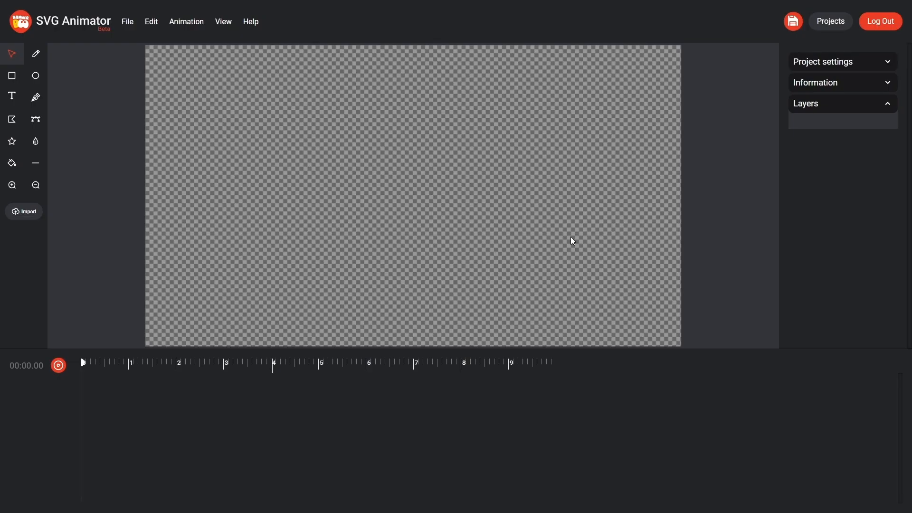
In SVG Animator, import wink.png from the media library together with the bill, eyeballs and skin patch images.
click(34, 218)
click(264, 133)
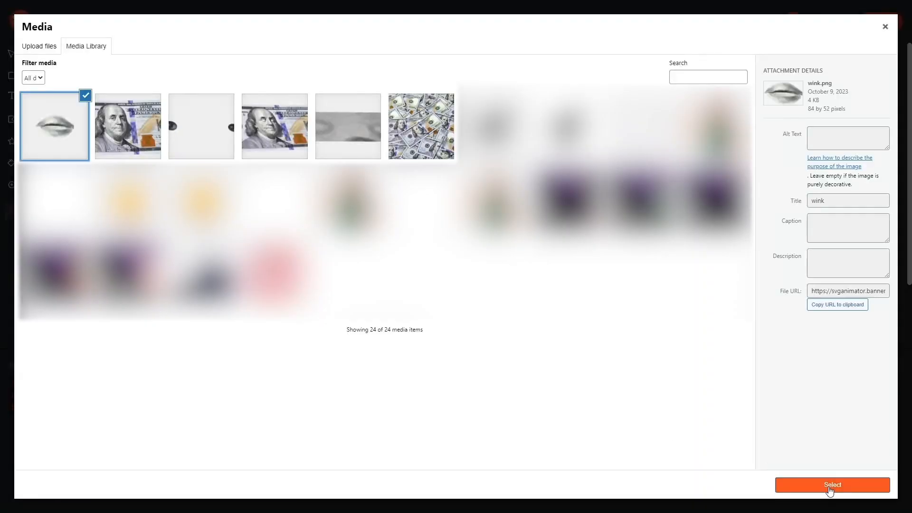
click(832, 487)
Place the wink image over the portrait's open eye beside the long hair and scale it to about 0.65.
drag(428, 204, 387, 176)
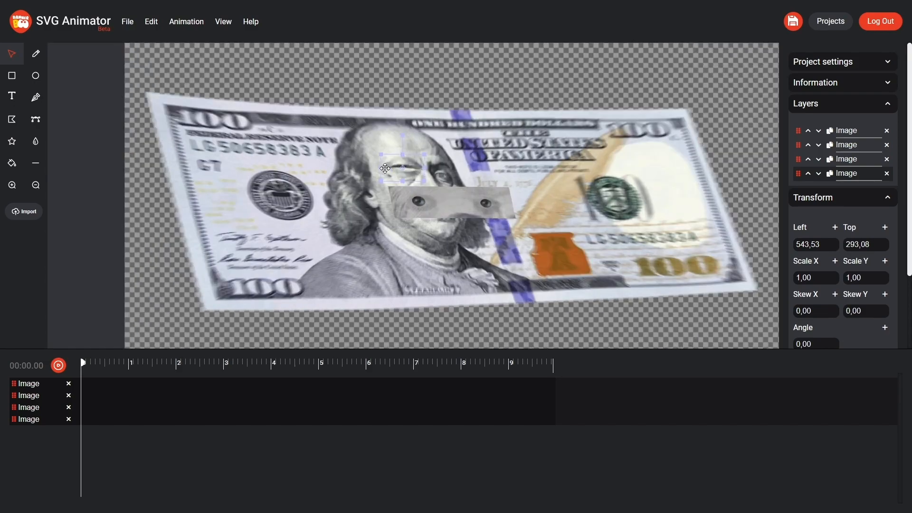
scroll(423, 175, up, 10)
drag(402, 73, 330, 119)
drag(300, 164, 333, 183)
drag(365, 140, 371, 136)
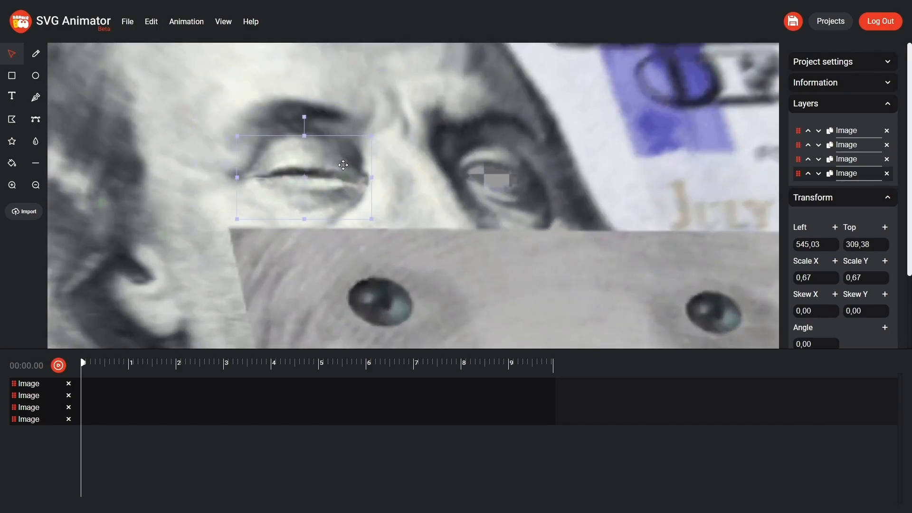
click(323, 176)
Add an opacity keyframe to the wink image at the start of the timeline and set its opacity to 0.
click(801, 177)
scroll(817, 233, down, 3)
scroll(850, 258, up, 3)
scroll(845, 251, down, 3)
click(844, 306)
scroll(844, 306, down, 2)
click(884, 294)
drag(888, 309, 758, 310)
click(130, 380)
Rename the first layer in the layer list as wink.
scroll(853, 215, up, 5)
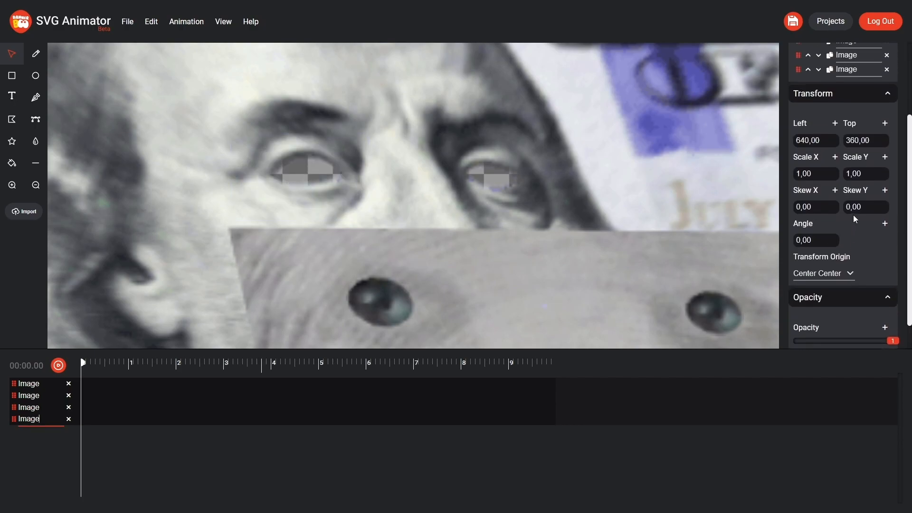
drag(863, 132, 823, 134)
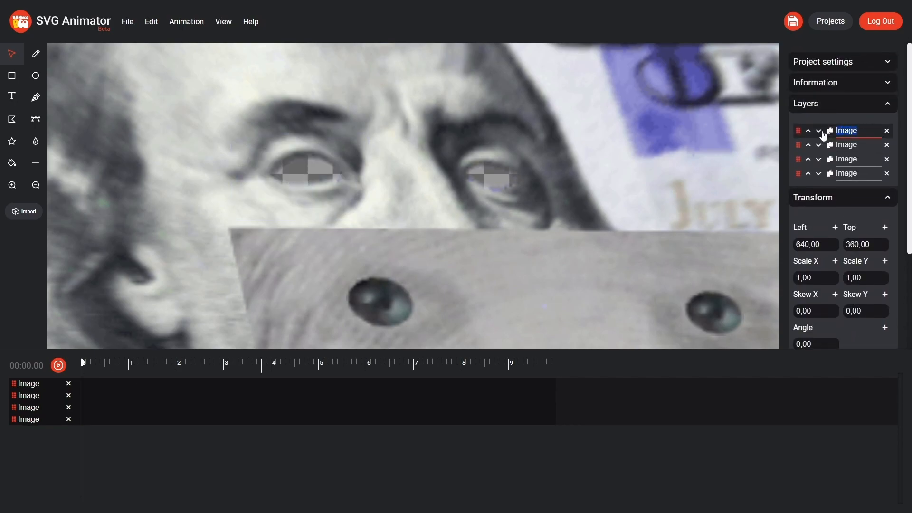
text(wi)
click(862, 145)
click(126, 429)
Undo the accidental image move and the wink image's opacity change.
scroll(833, 289, down, 3)
scroll(832, 289, up, 2)
scroll(851, 297, down, 2)
drag(351, 166, 480, 171)
key(ctrl+z)
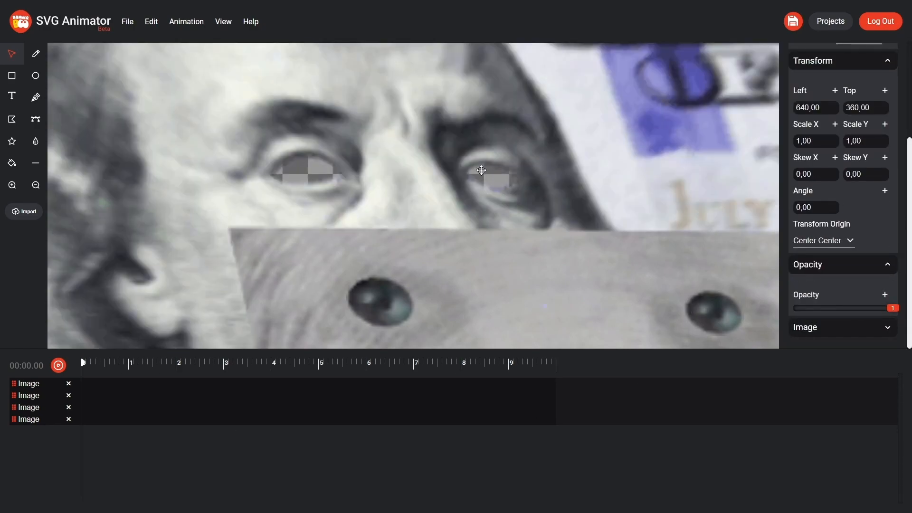
key(ctrl+z)
Shift the wink image's full-opacity keyframe to 3 s and add a keyframe with opacity 0 just before it.
click(283, 178)
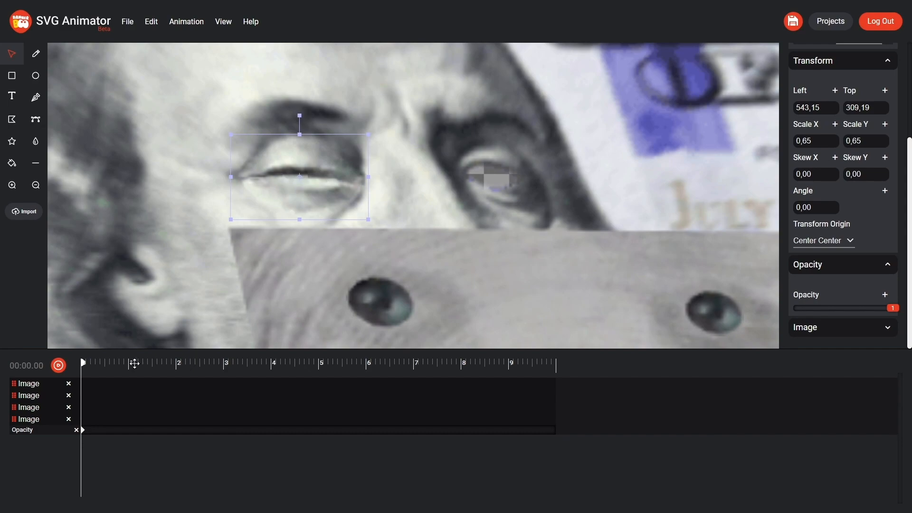
drag(82, 363, 130, 366)
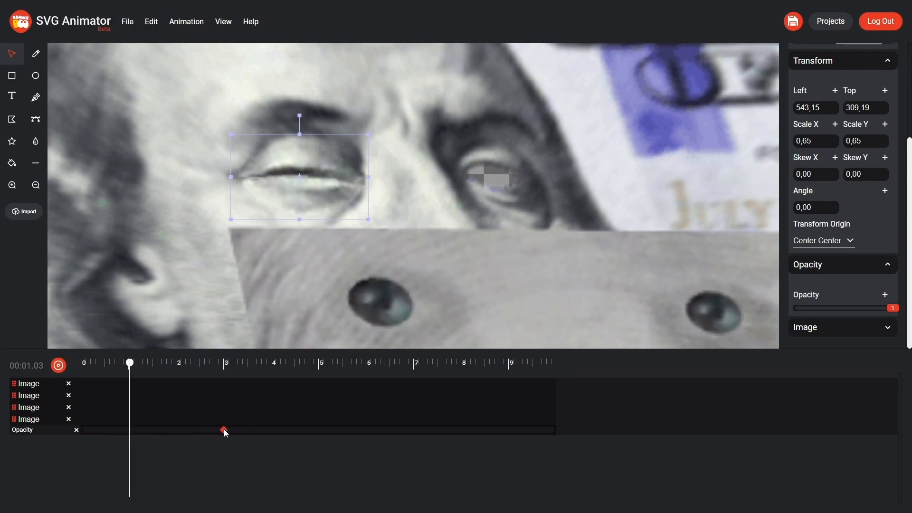
drag(131, 366, 210, 366)
drag(890, 311, 877, 310)
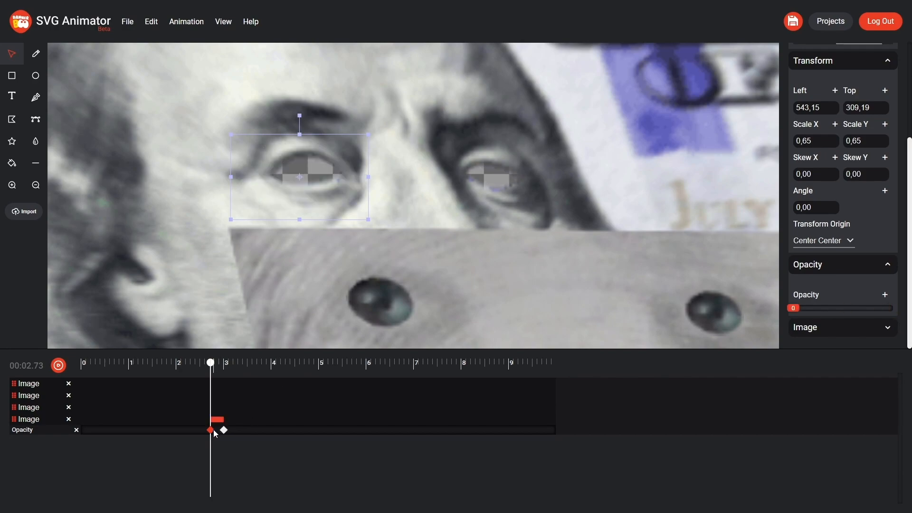
drag(212, 430, 217, 431)
Add an opacity keyframe for the wink image at 3.07 s and set its opacity to 0 at 3.15 s.
mouse_move(210, 367)
mouse_down()
mouse_move(236, 366)
mouse_move(227, 366)
mouse_up()
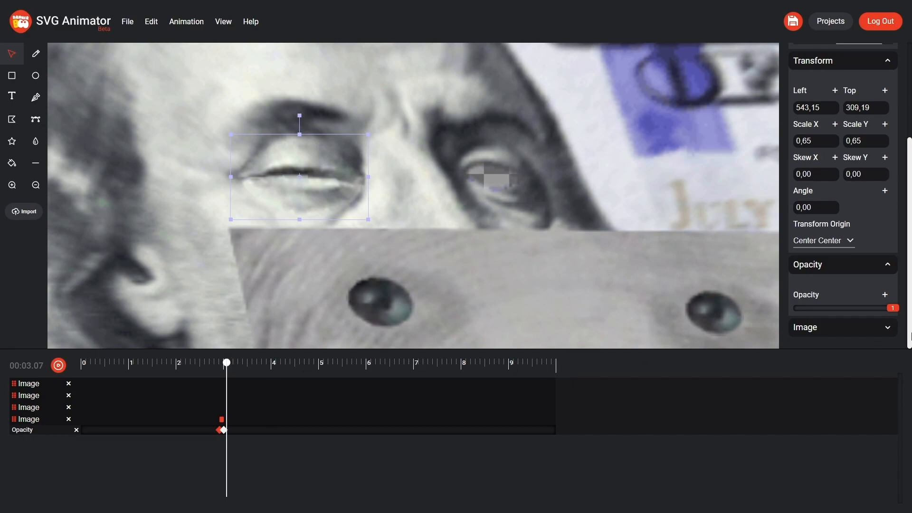
click(885, 295)
drag(228, 364, 231, 365)
drag(894, 308, 793, 308)
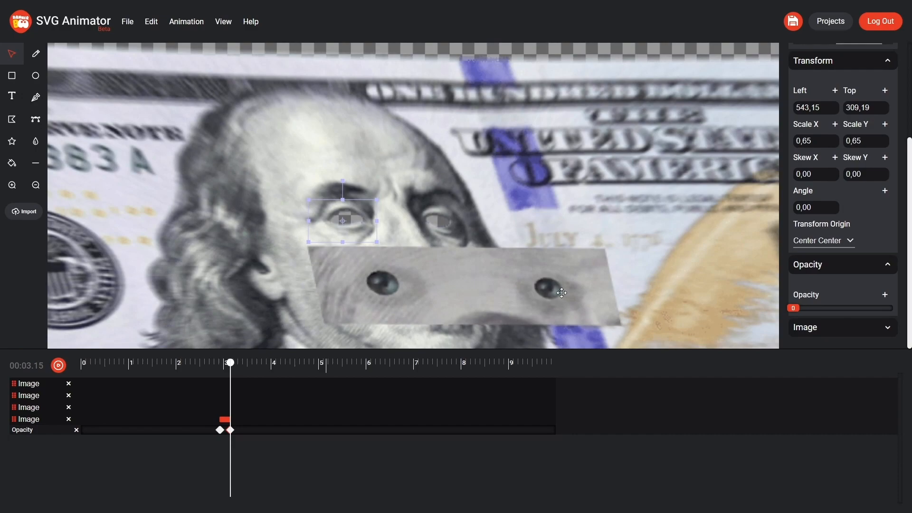
Move the eyeballs image onto the portrait so the pupils sit in the cut-out eye openings.
drag(562, 293, 439, 217)
scroll(434, 218, up, 6)
drag(460, 231, 432, 218)
scroll(848, 143, up, 2)
Rename the eyeballs layer as eyes and reorder it to the end of the layer list.
double_click(848, 112)
text(eyes)
drag(798, 114, 798, 128)
Scale the grey face-patch image to about 0.58 and position it over the portrait's eyes.
scroll(821, 184, up, 1)
scroll(819, 185, down, 1)
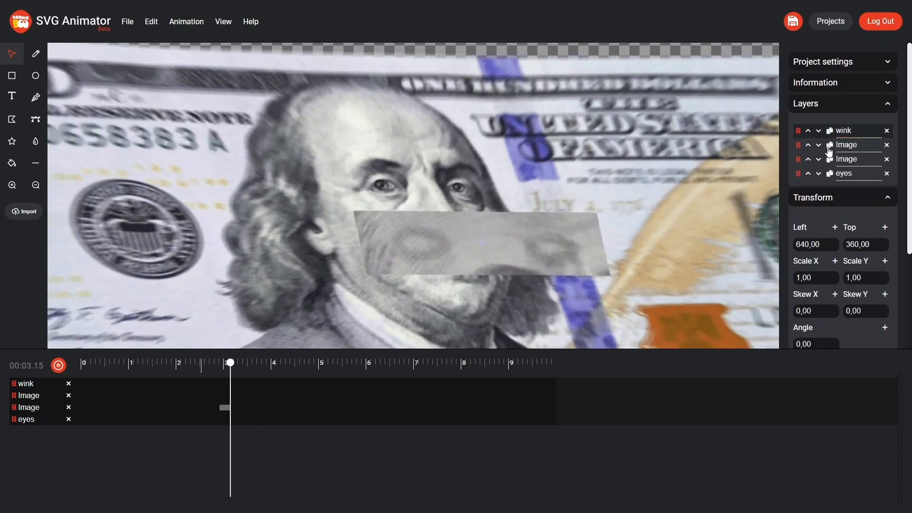
click(829, 151)
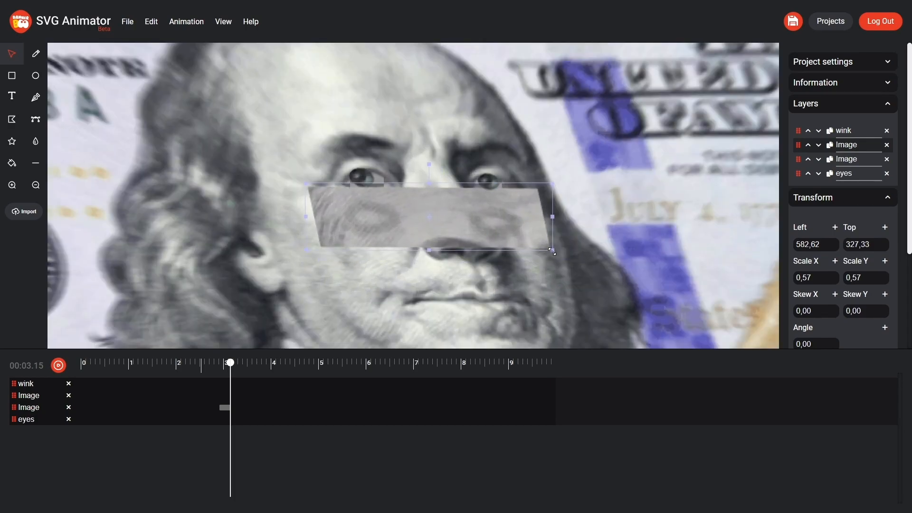
drag(533, 249, 530, 203)
Rename the face-patch layer as background and arrange the layers in the order background, money, eyes, wink.
click(818, 146)
click(808, 159)
drag(858, 145, 833, 147)
text(background)
key(Return)
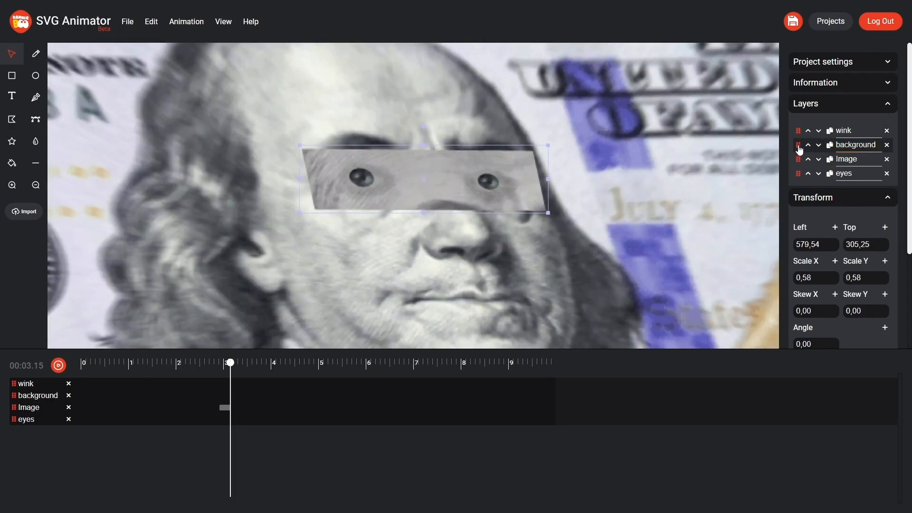
click(818, 146)
click(817, 160)
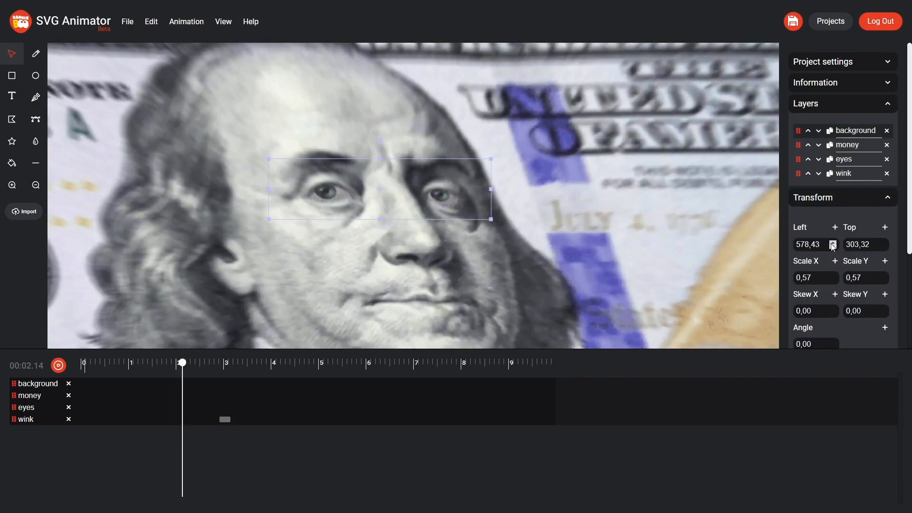
Add Left and Top keyframes to the eyes layer at 2.14 s.
scroll(535, 231, down, 5)
click(498, 103)
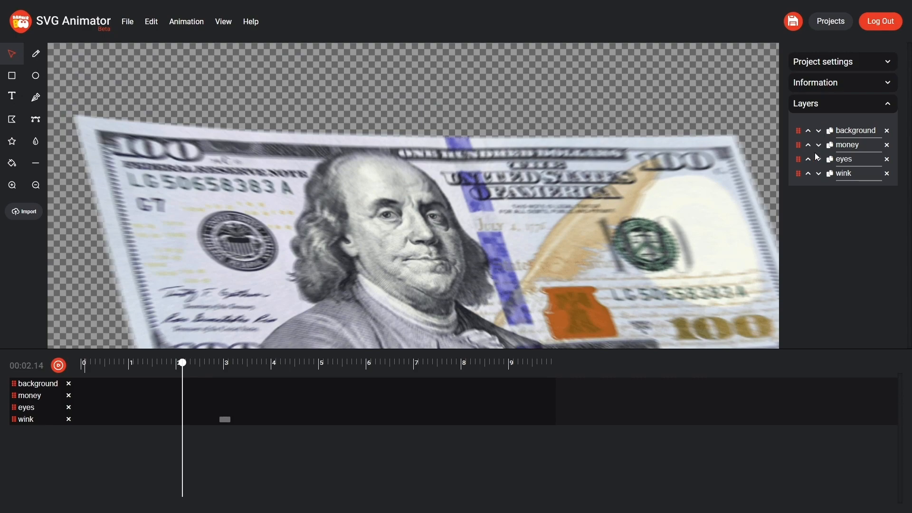
click(801, 162)
scroll(390, 230, up, 2)
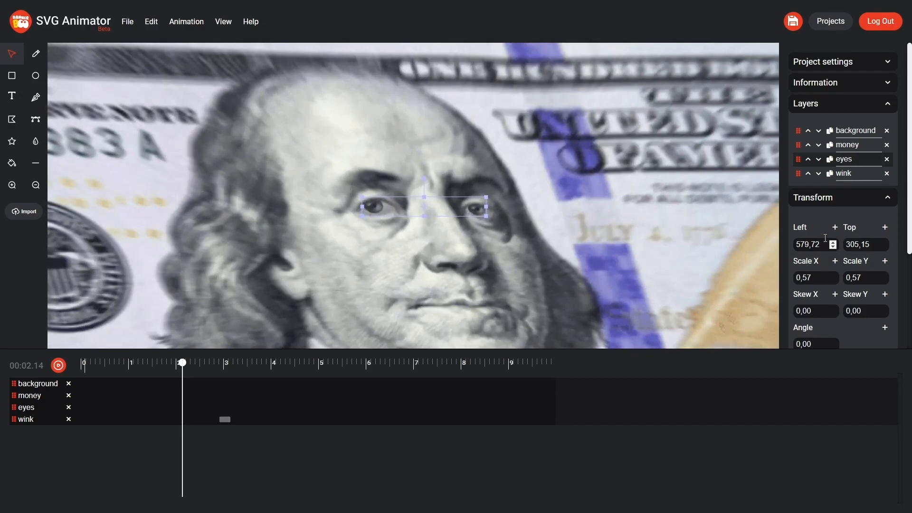
click(835, 228)
click(885, 228)
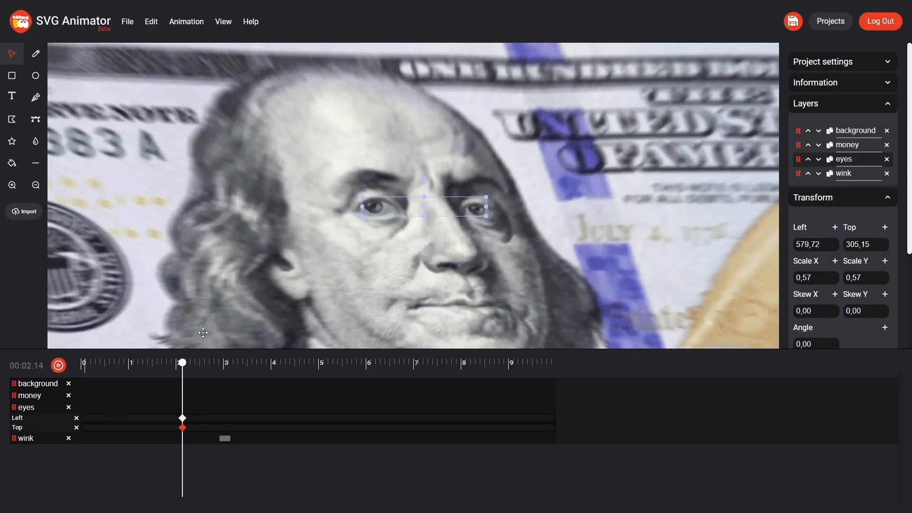
At 2.22 s, set the eyes' Left position to 575.72 and Top position to 306.15.
drag(183, 363, 187, 364)
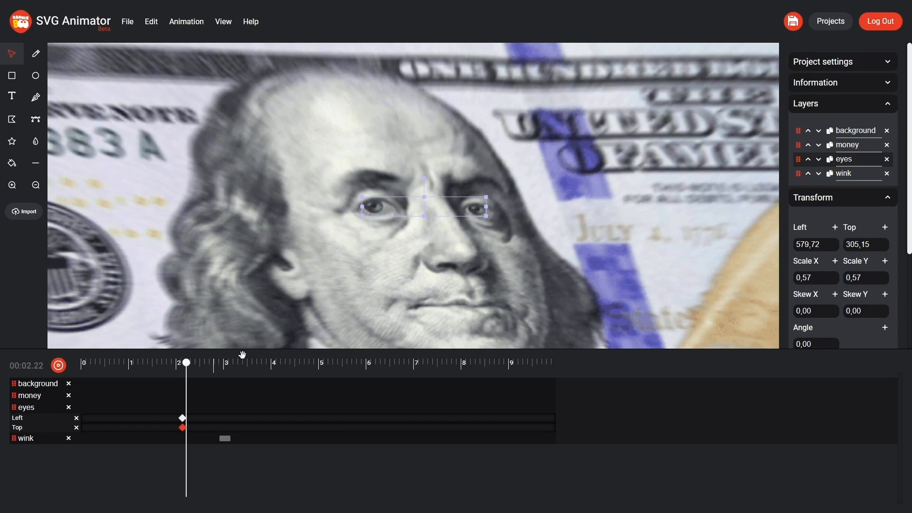
click(834, 243)
click(835, 242)
click(835, 242)
click(835, 248)
click(884, 247)
click(884, 247)
click(883, 247)
click(883, 243)
click(883, 243)
click(883, 243)
click(883, 243)
click(883, 242)
click(883, 247)
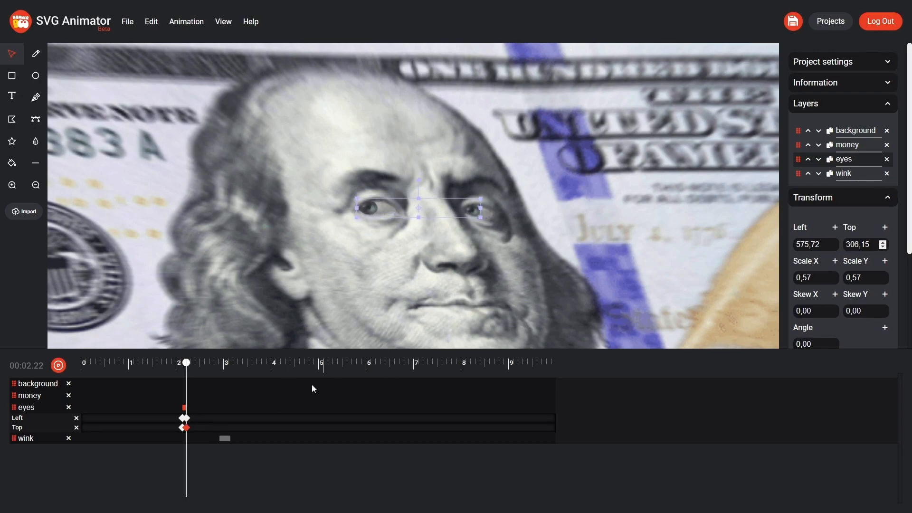
Hold the eyes' position with keyframes at about 2.44 s, and set Left to 585.72 and Top to 305.15 at 2.53 s.
drag(187, 363, 201, 364)
click(836, 227)
click(885, 227)
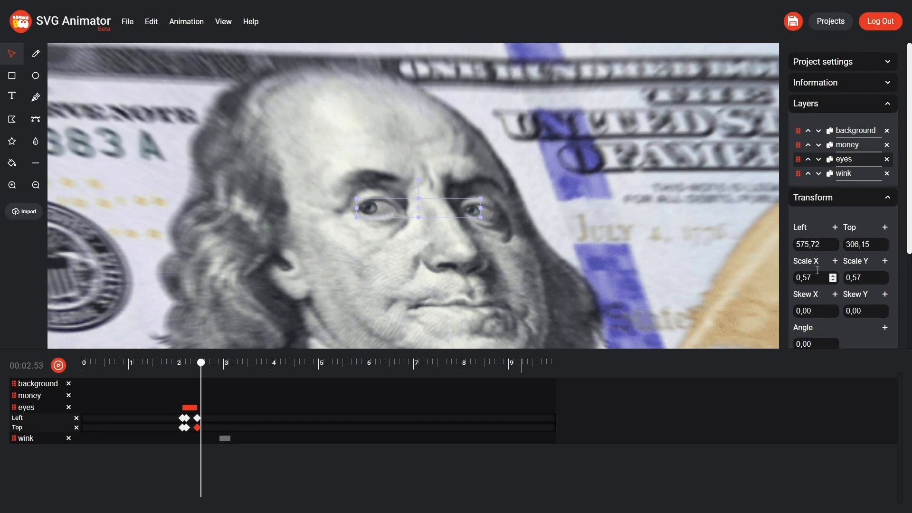
click(834, 243)
click(834, 243)
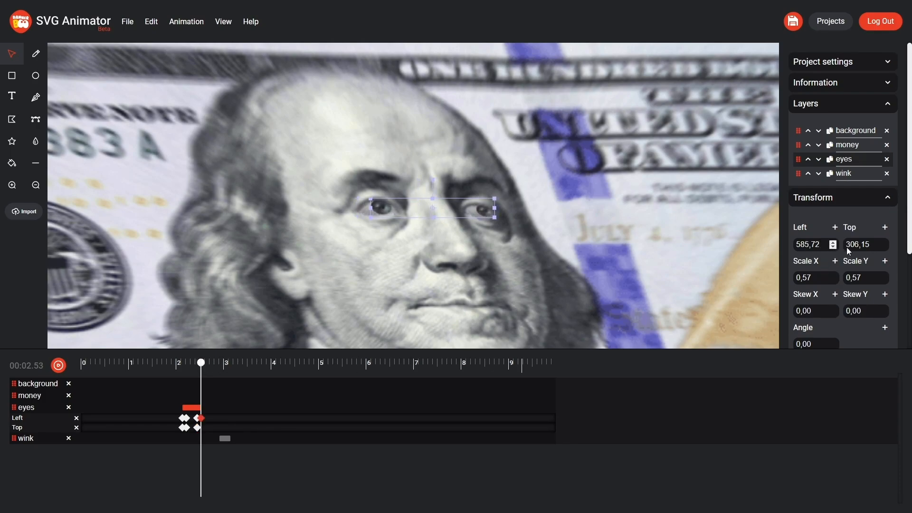
click(883, 248)
Add Left and Top hold keyframes at about 2.75 s and copy the eyes' first keyframes to 2.83 s.
drag(201, 364, 210, 365)
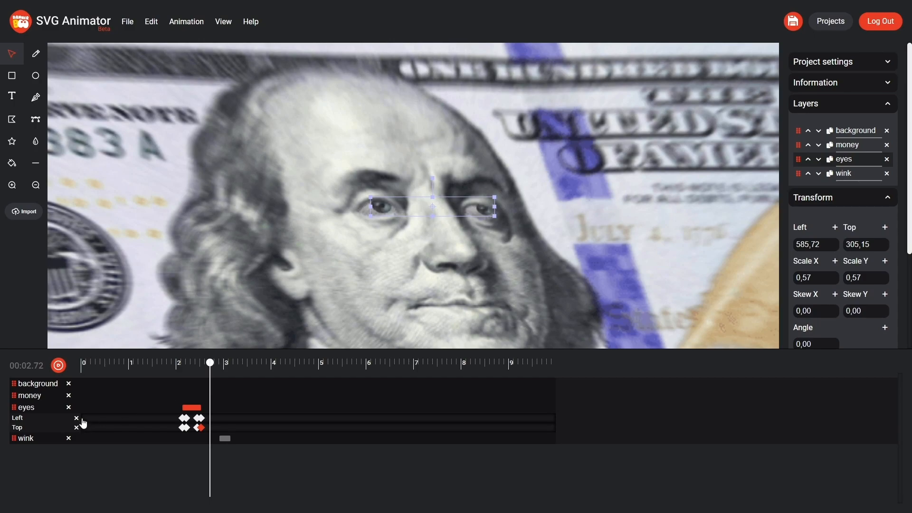
drag(211, 363, 215, 364)
click(835, 228)
click(886, 228)
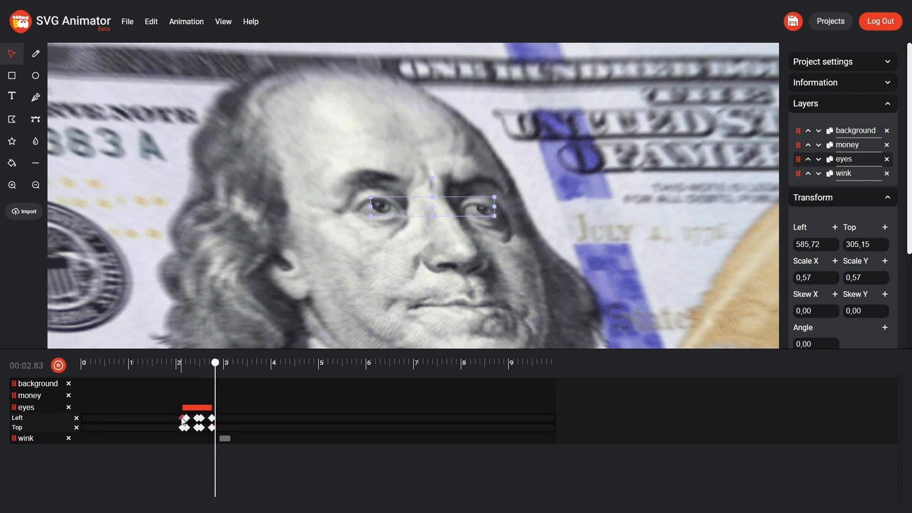
key(ctrl+c)
key(ctrl+v)
Preview the eye movement and shift its first pair of Left and Top keyframes earlier, to about 1.5 s.
click(170, 364)
key(space)
key(space)
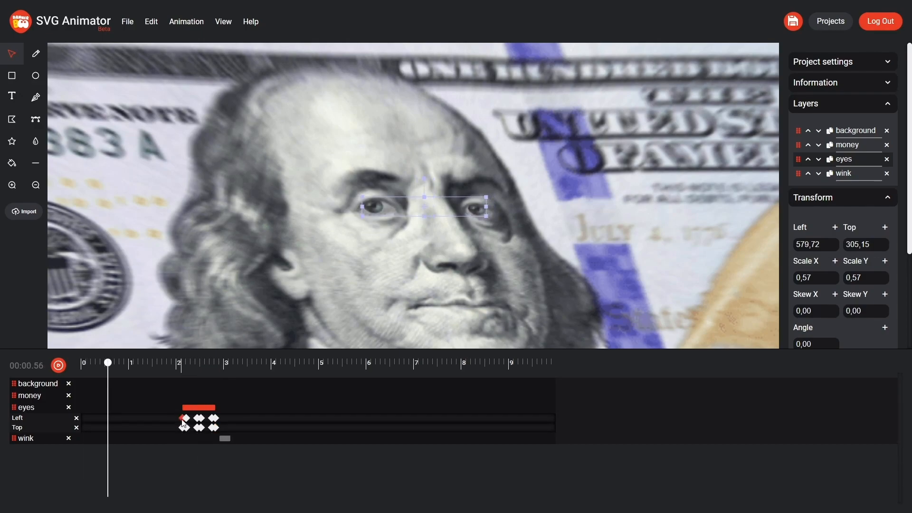
click(141, 365)
key(space)
key(space)
drag(166, 429, 187, 420)
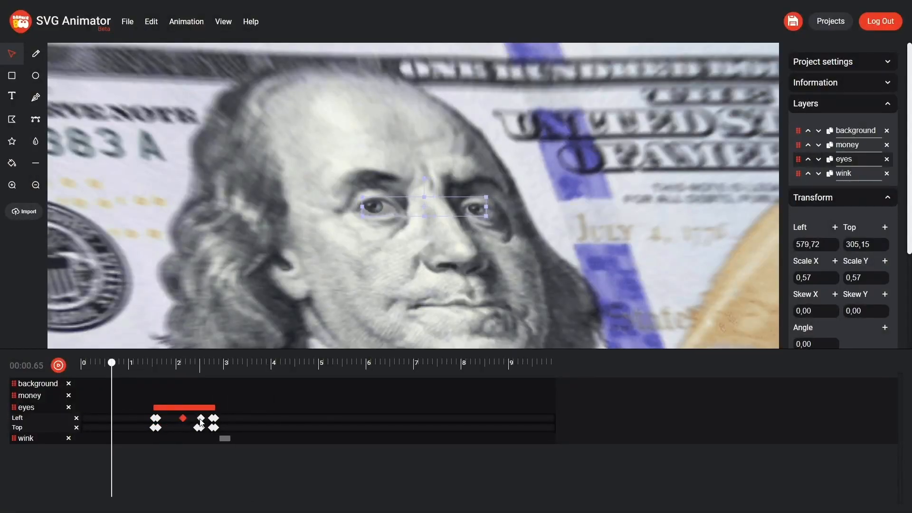
Retime the eyes' Left and Top keyframes to start at about 1.2 s with longer pauses between glances, checking the playback.
drag(197, 428, 183, 428)
key(space)
drag(201, 428, 142, 419)
key(space)
drag(153, 428, 142, 428)
drag(183, 419, 174, 418)
drag(187, 419, 177, 418)
drag(183, 428, 235, 430)
key(space)
key(space)
Move the wink layer's opacity keyframes to about 3.64 s and 3.88 s and preview the whole animation.
click(27, 438)
drag(220, 430, 265, 430)
drag(240, 430, 254, 430)
key(space)
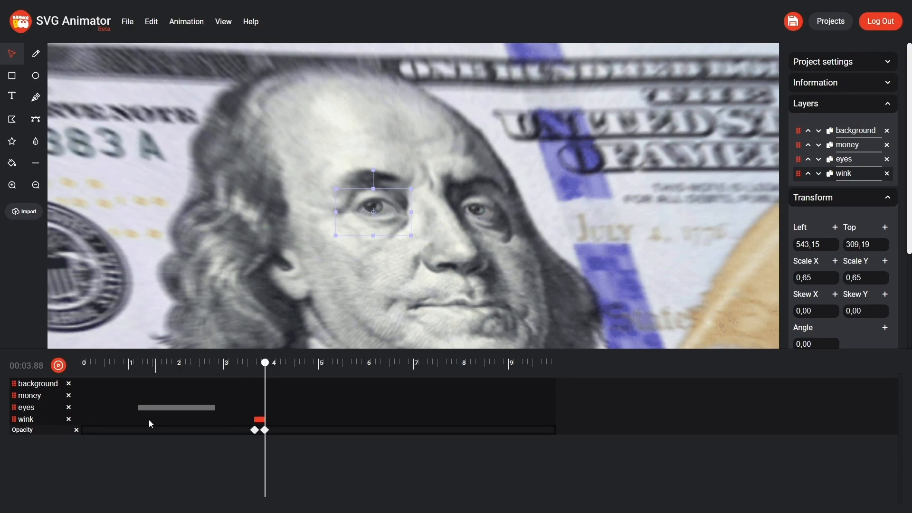
click(132, 365)
key(space)
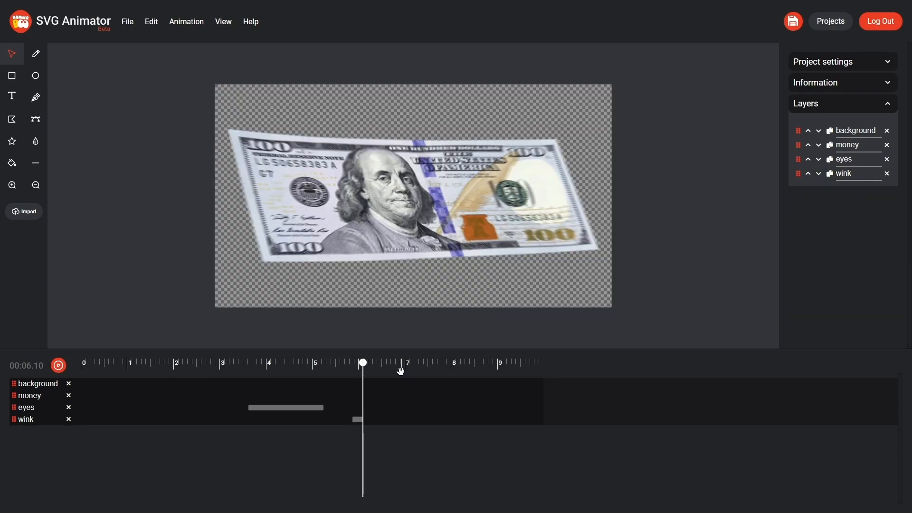
Select all the layers together and add an opacity keyframe to them at 3 s.
drag(362, 367, 221, 389)
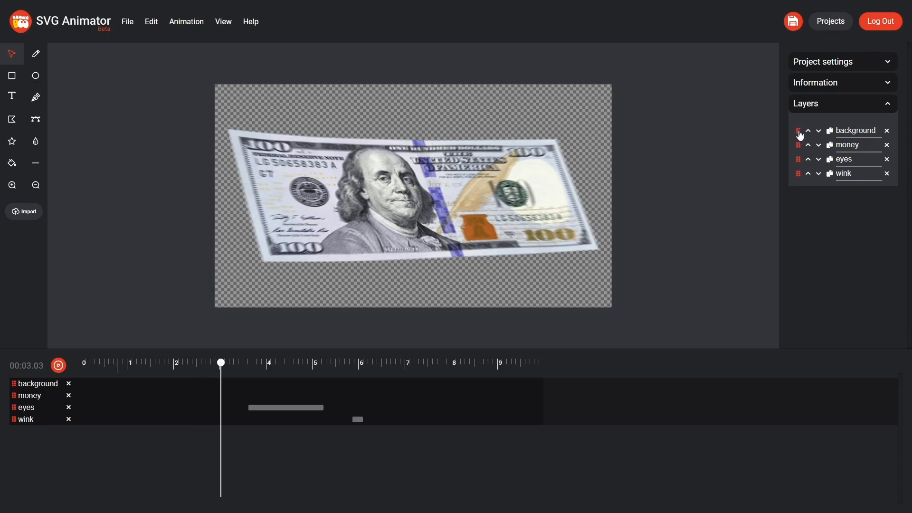
drag(307, 118, 514, 288)
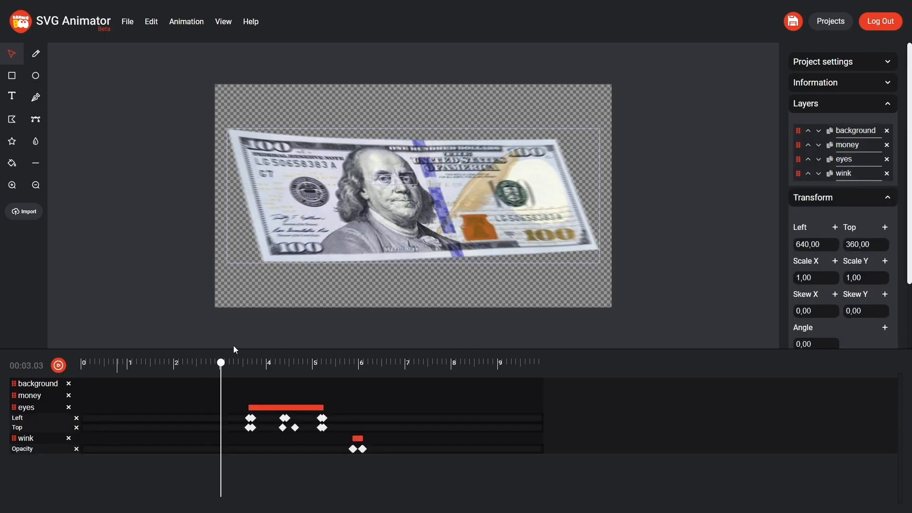
drag(221, 363, 219, 362)
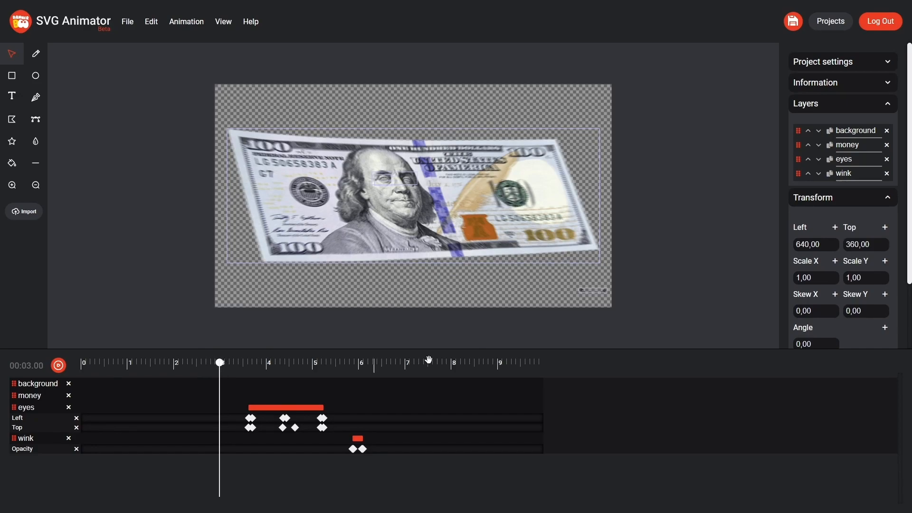
scroll(898, 336, down, 3)
click(885, 315)
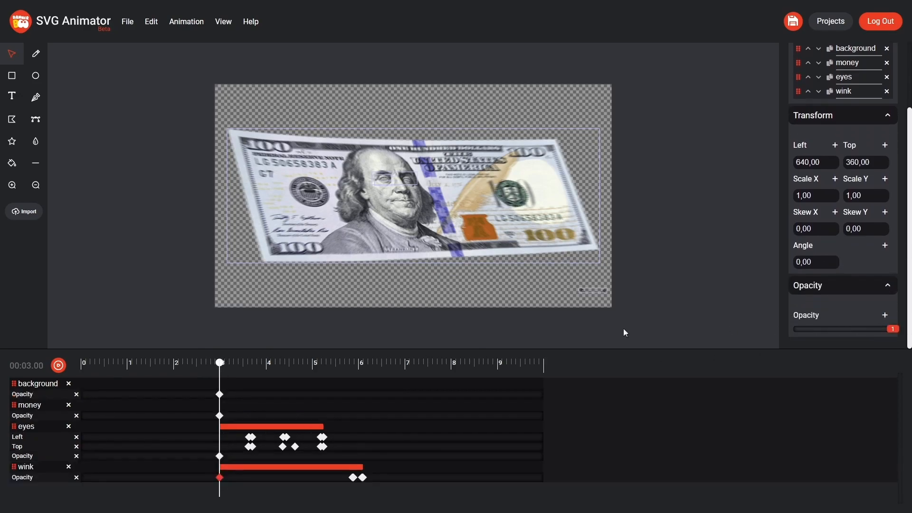
Set the opacity of all selected layers to 0 at 2.94 s and scrub through the timeline to check it.
drag(218, 367, 216, 364)
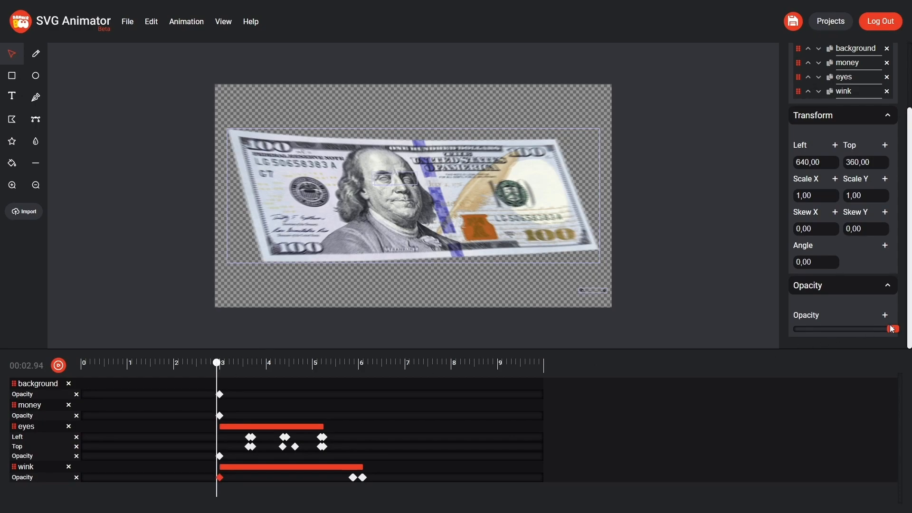
drag(894, 334, 739, 332)
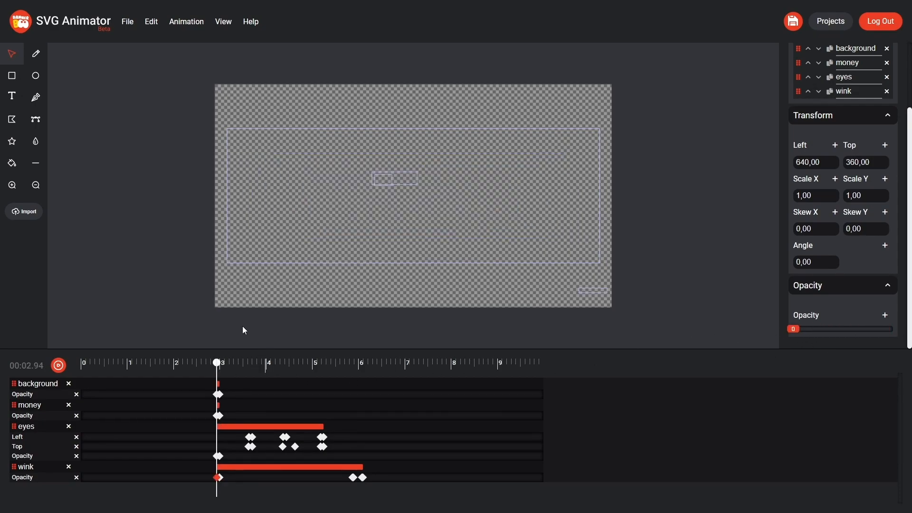
click(244, 331)
drag(217, 381, 383, 390)
drag(383, 390, 204, 390)
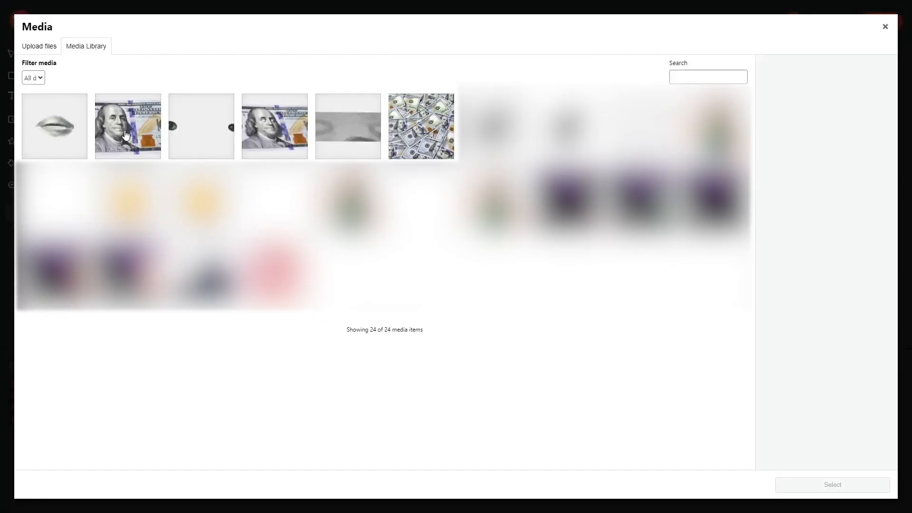
Insert the sharp hundred-dollar bill image from the media library and scale it down to 0.25 near the canvas centre.
click(157, 141)
click(831, 484)
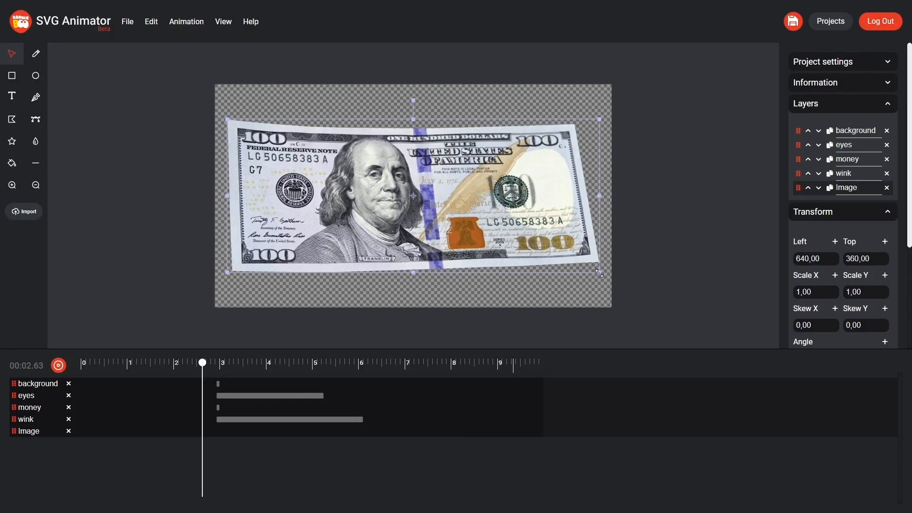
drag(599, 273, 456, 212)
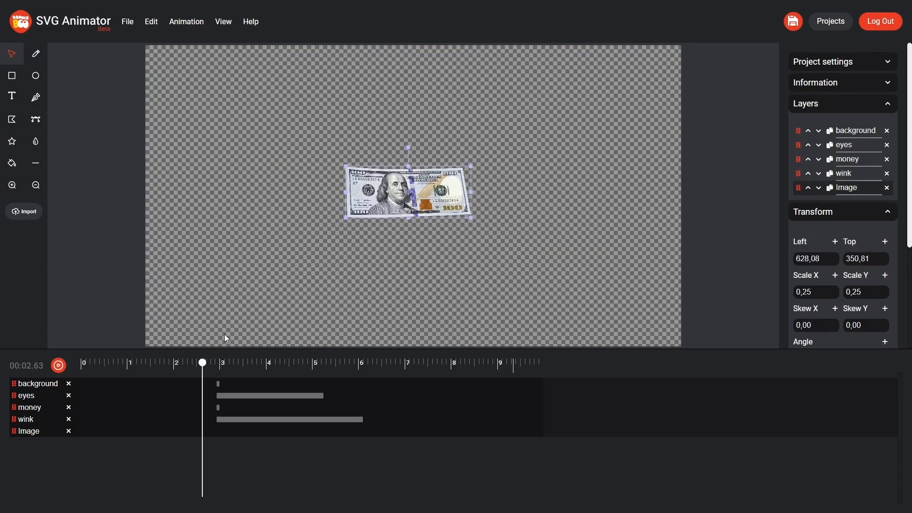
Rename the blurred bill layer as money blur and the newly inserted bill layer as money.
click(127, 363)
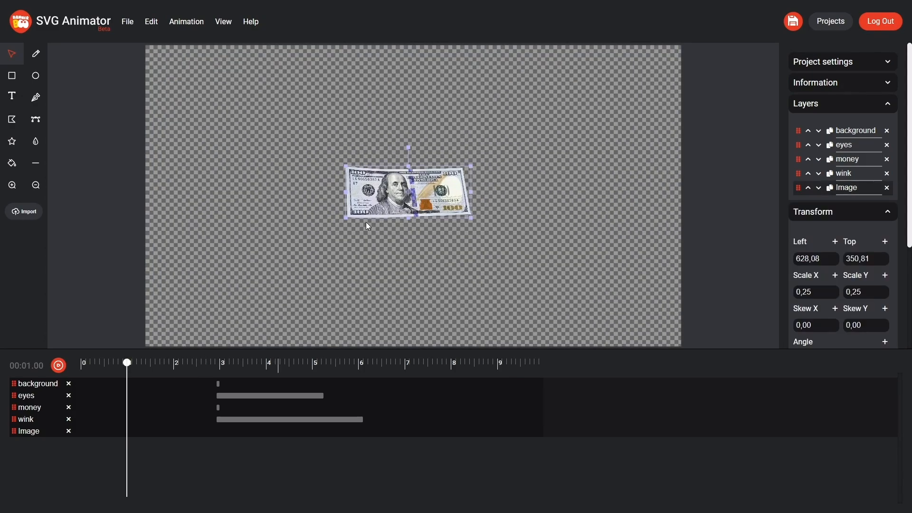
click(874, 160)
text(blur)
double_click(847, 188)
text(money)
click(237, 363)
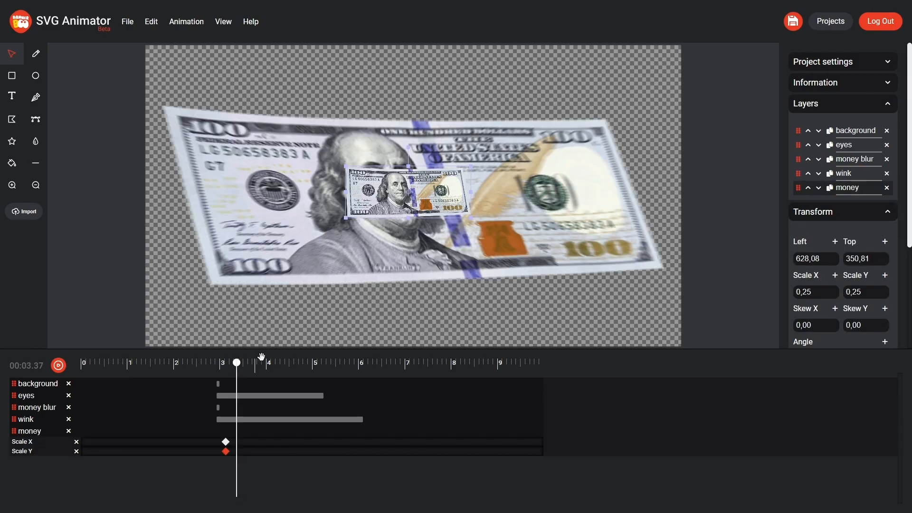
key(Delete)
key(ctrl+z)
Add Scale X, Scale Y, Skew X and Skew Y keyframes to the small bill at 3.12 s.
drag(236, 364, 225, 364)
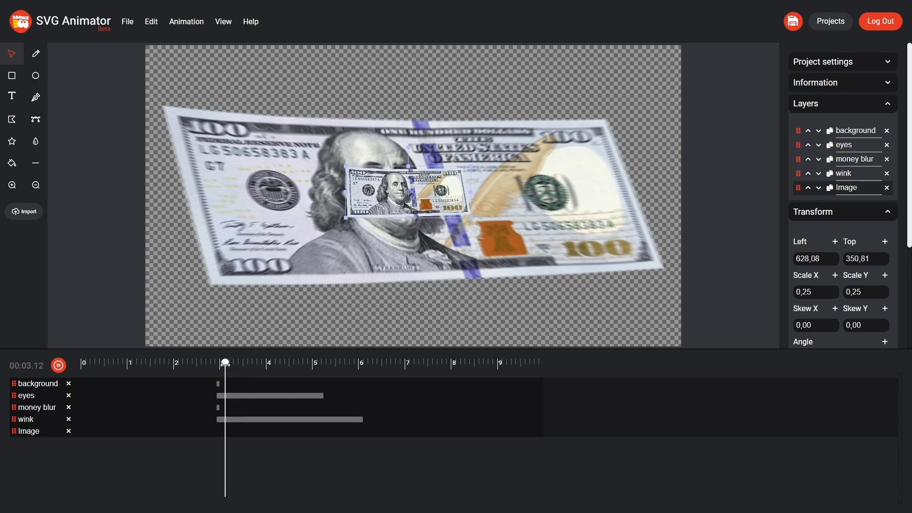
click(835, 275)
click(885, 309)
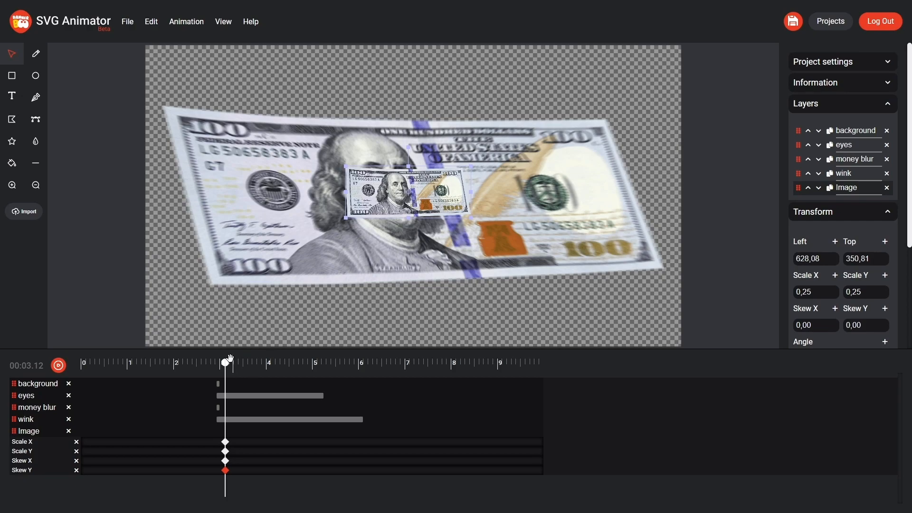
At 3.43 s, match the sharp bill to the blurred one with Scale X 0.94, Scale Y 0.82 and Skew X 10.
drag(225, 364, 240, 364)
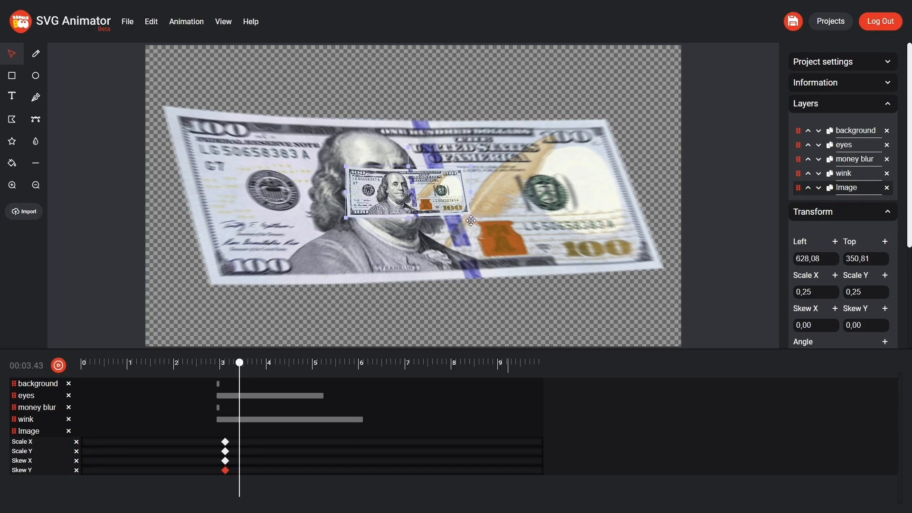
drag(471, 217, 649, 291)
click(833, 324)
click(884, 328)
click(884, 323)
drag(408, 292, 408, 276)
click(834, 295)
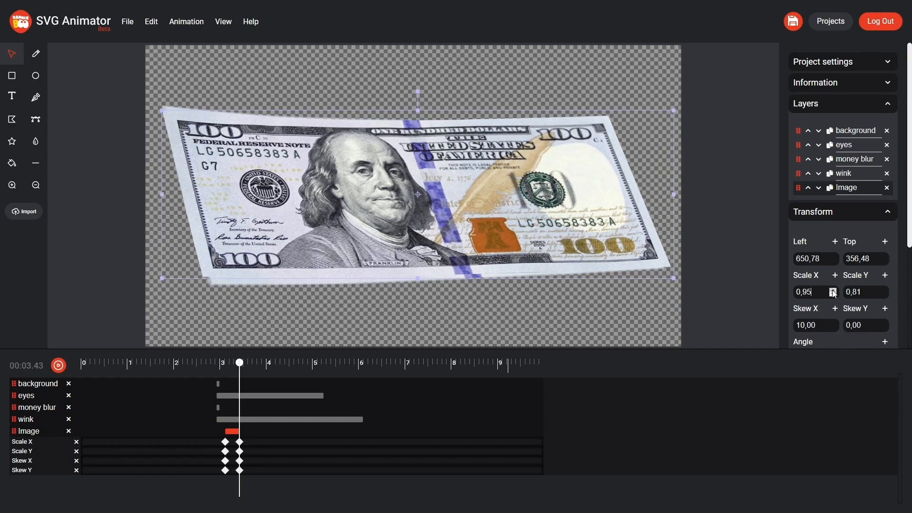
click(884, 289)
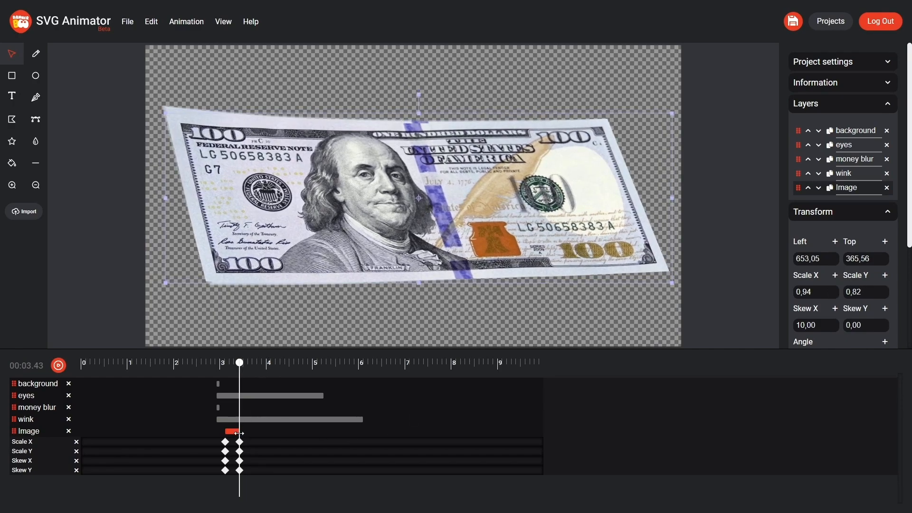
Shift the sharp bill's keyframes earlier to end at about 2.94 s and place its layer just before money blur in the list.
drag(235, 435, 212, 433)
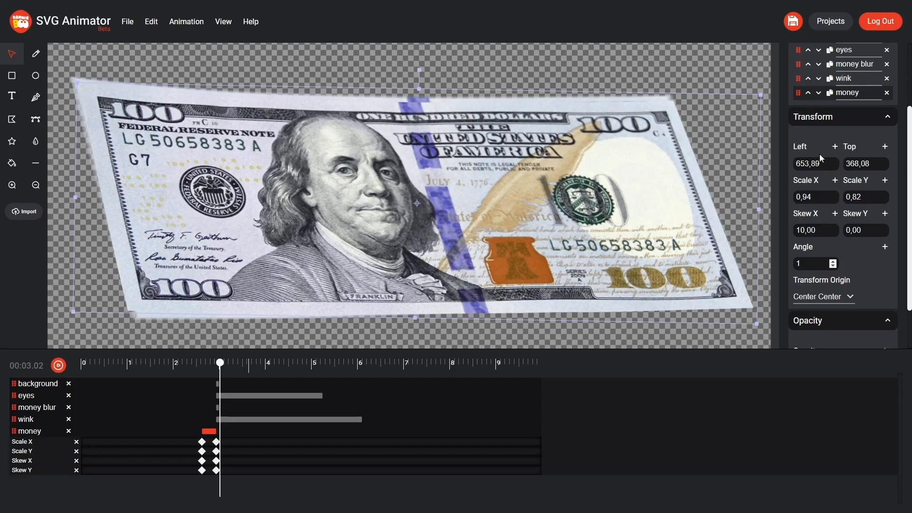
scroll(820, 153, up, 2)
click(809, 189)
click(809, 174)
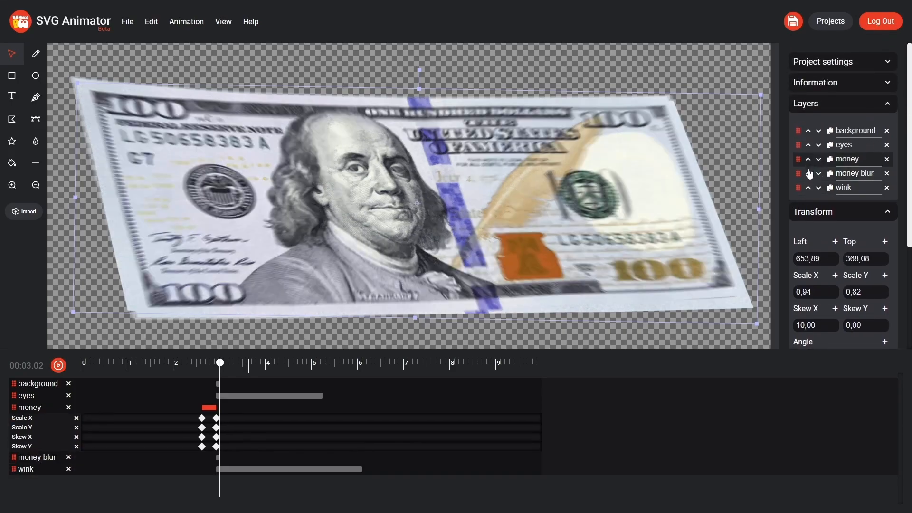
Move the money layer to the front of the layer order, ahead of the background and eyes layers.
click(808, 159)
click(809, 145)
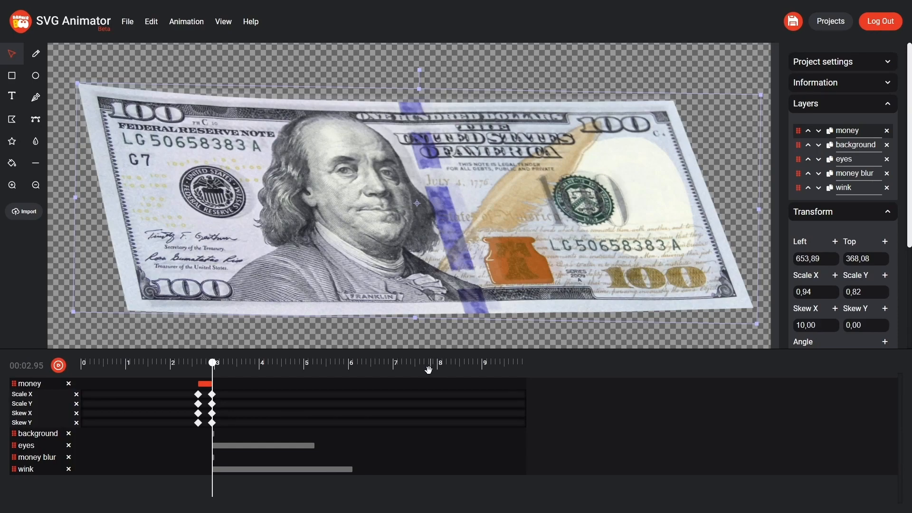
drag(337, 366, 431, 149)
Shift the second Opacity keyframe of the background, eyes, money blur and wink layers closer to the first one near 2.95 s.
click(19, 435)
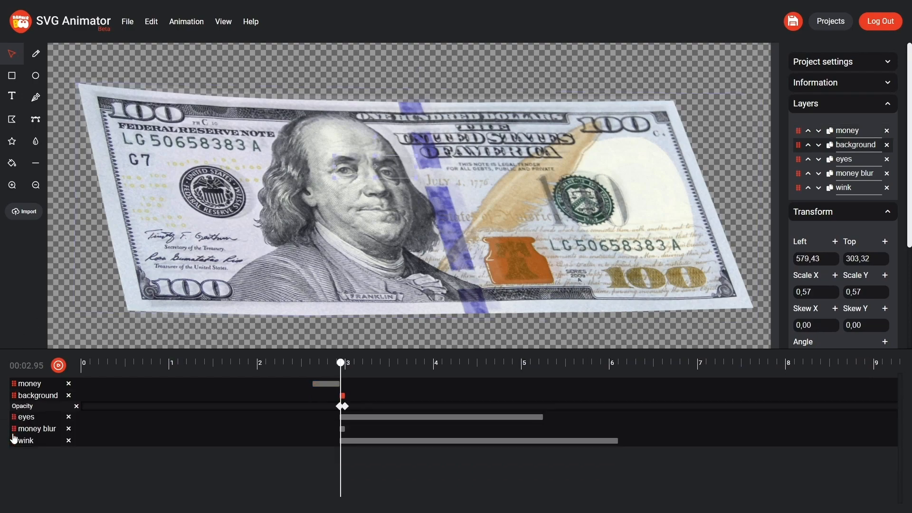
click(345, 408)
click(20, 418)
click(345, 437)
click(21, 448)
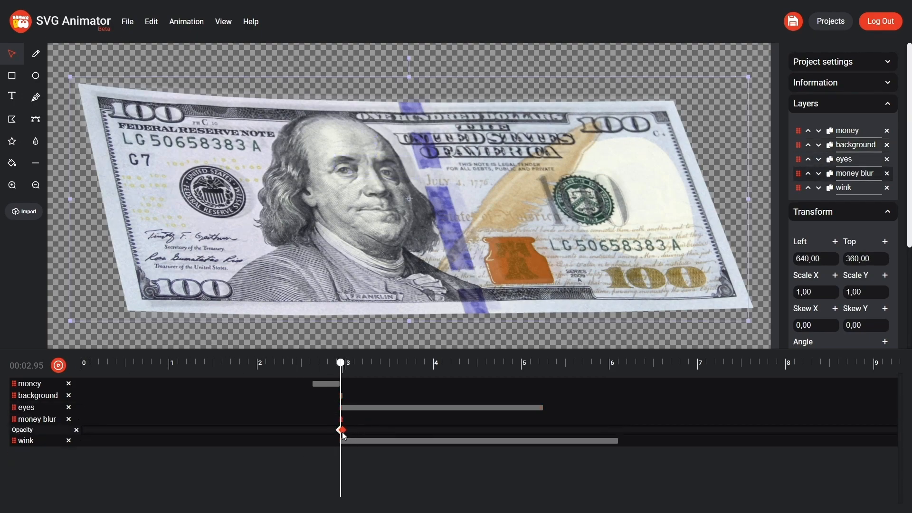
click(16, 442)
click(341, 442)
Add Opacity keyframes to the sharp bill, with 1 at 2.94 s and 0 at 2.96 s.
drag(340, 362, 340, 362)
click(532, 306)
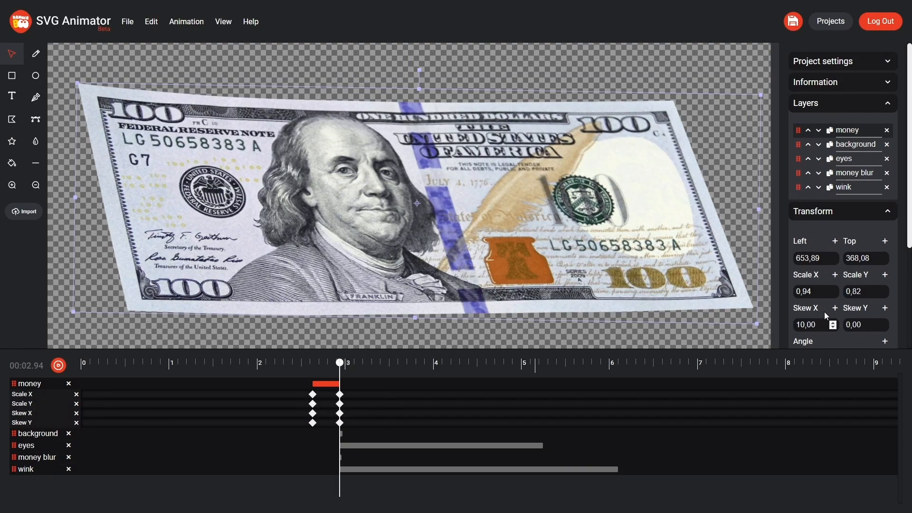
scroll(827, 315, down, 3)
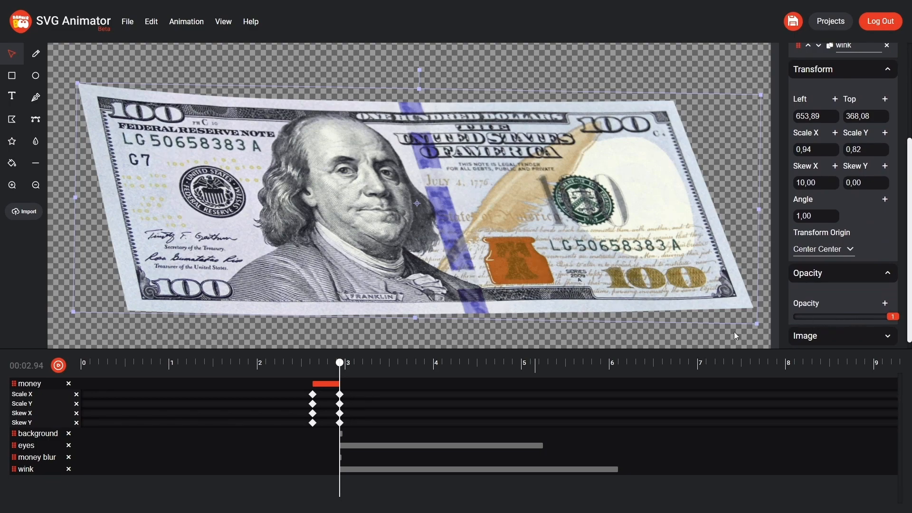
click(885, 304)
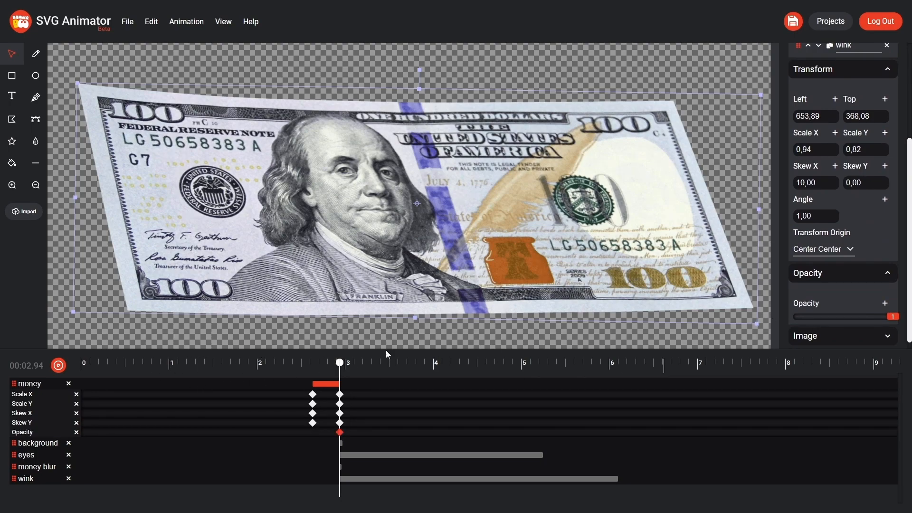
drag(340, 362, 342, 362)
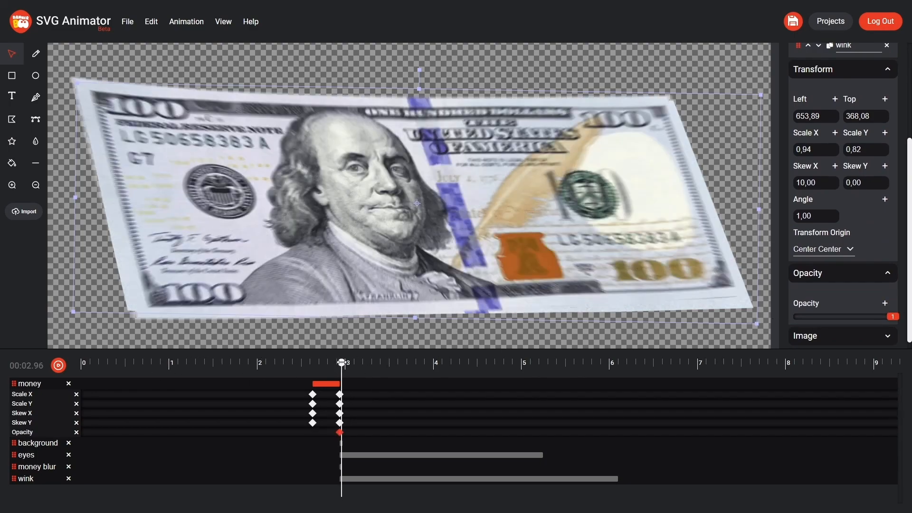
drag(893, 317, 793, 317)
Shorten the sharp bill's zoom by moving its starting Scale and Skew keyframes to about 2.75 s.
click(309, 363)
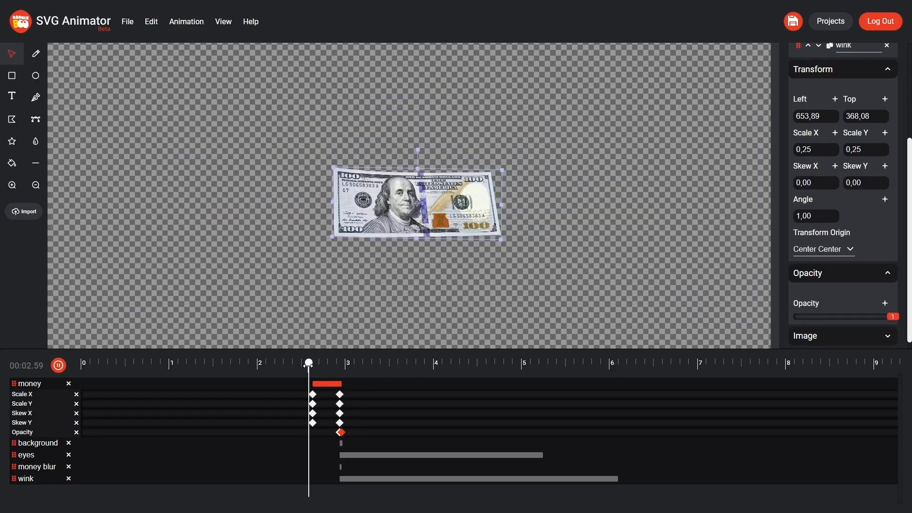
key(space)
key(space)
drag(313, 394, 323, 405)
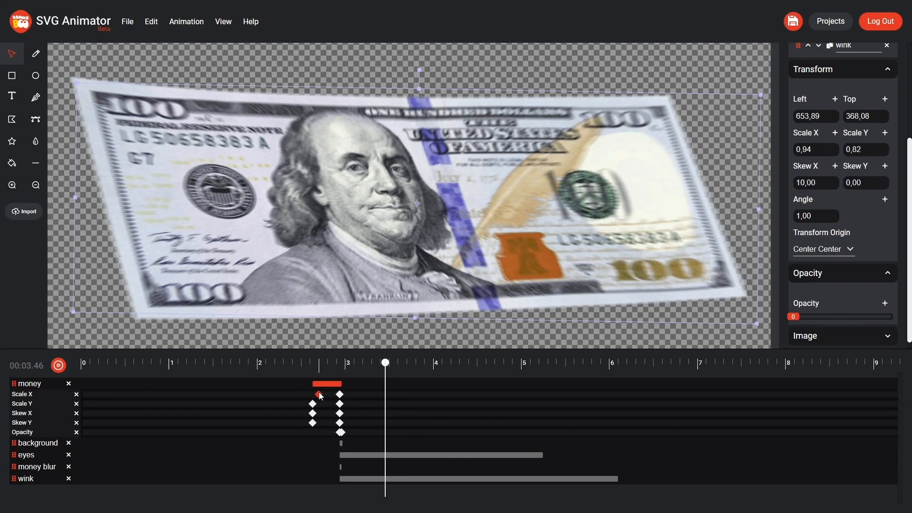
drag(313, 413, 323, 423)
Play the animation repeatedly from about 2.5 s to check the transition from the small bill to the blurred one.
click(300, 365)
key(space)
key(space)
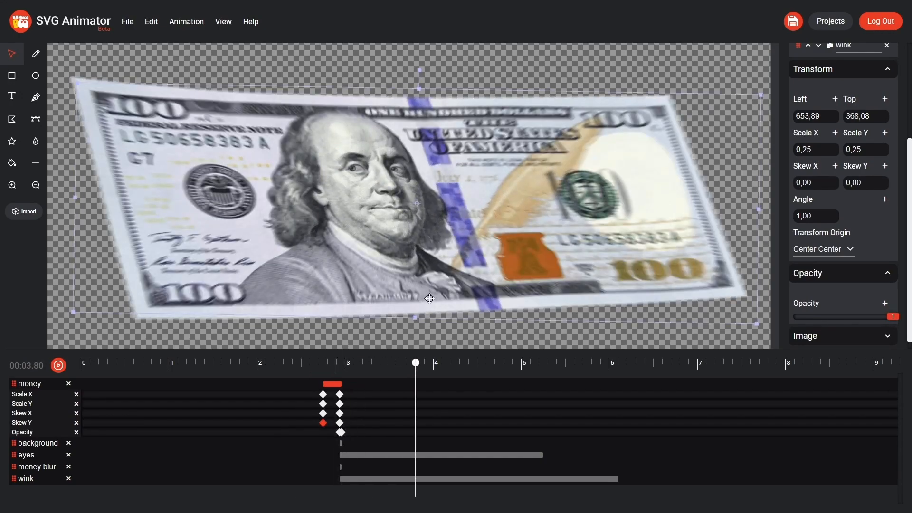
scroll(428, 299, down, 3)
click(309, 364)
key(space)
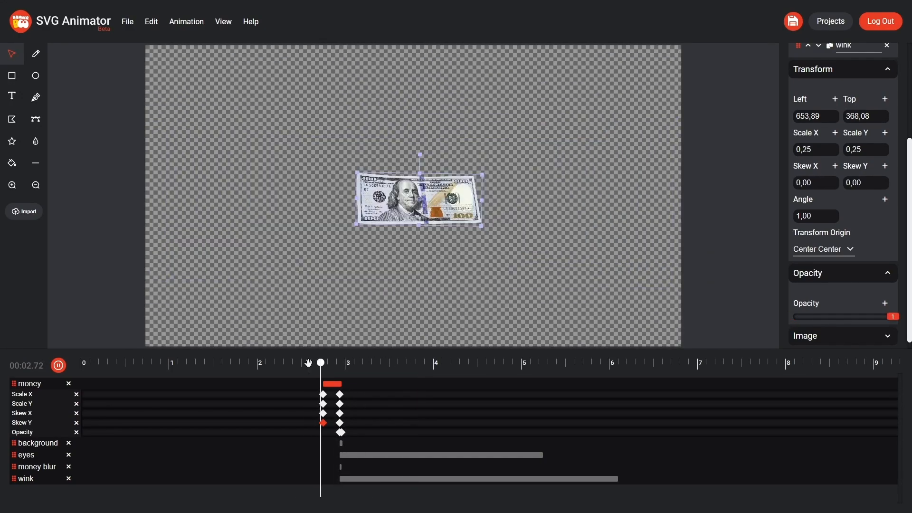
key(space)
click(309, 363)
key(space)
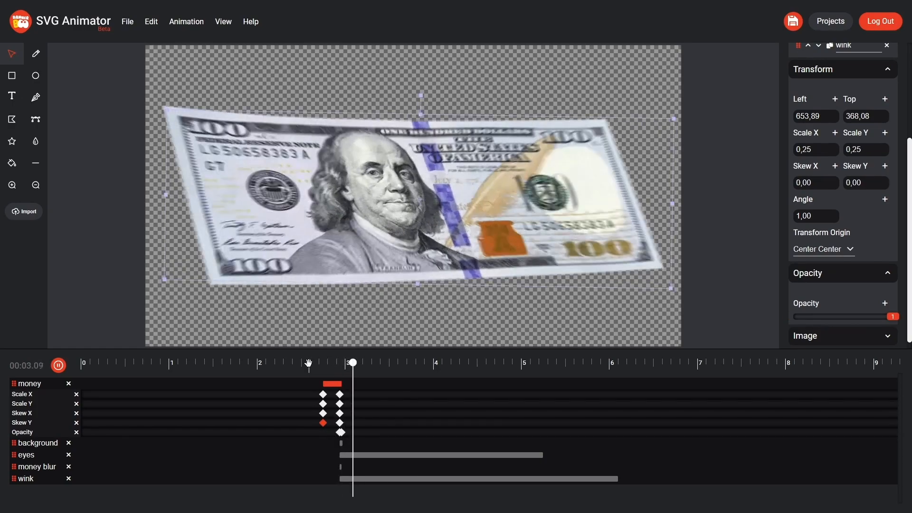
key(space)
click(302, 363)
Add Left, Top and Angle keyframes to the small bill at 2.75 s.
drag(306, 362, 323, 362)
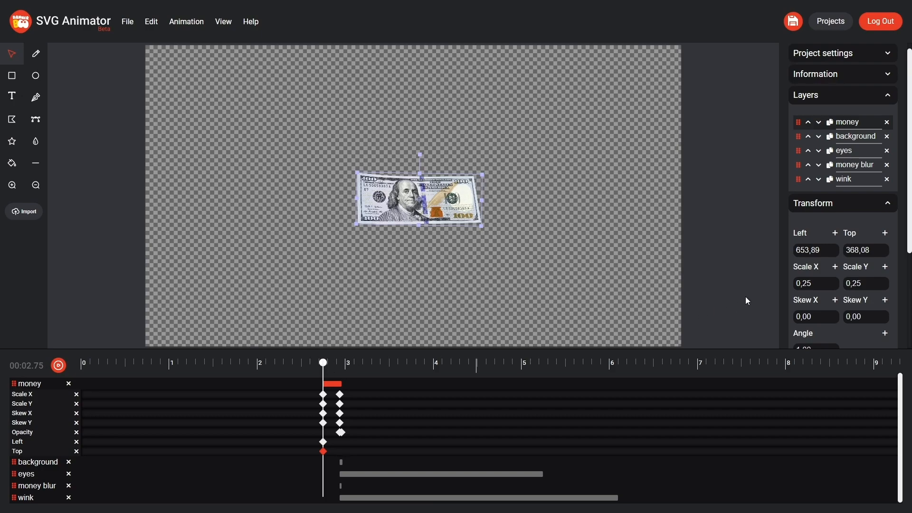
scroll(832, 312, down, 2)
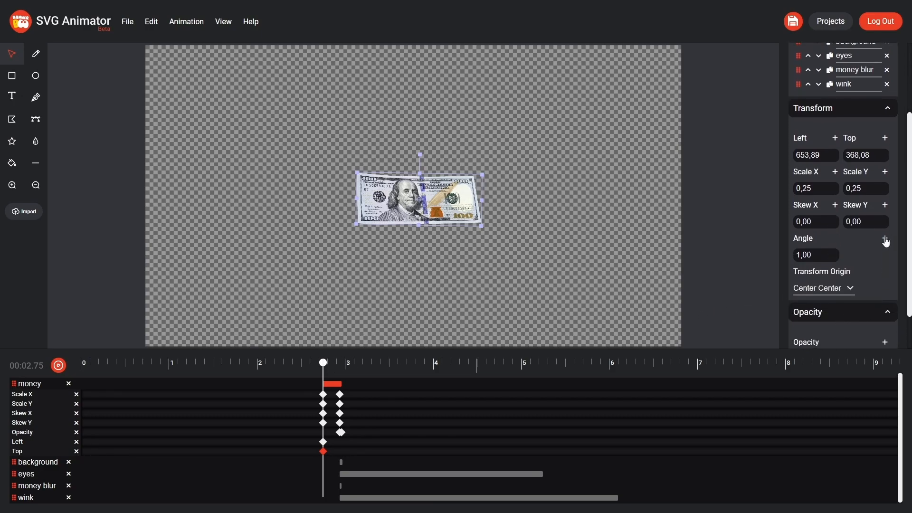
click(886, 240)
At 2.46 s, place the small bill near the canvas's left edge, rotate it steeply counterclockwise, and preview the motion.
drag(314, 363, 298, 363)
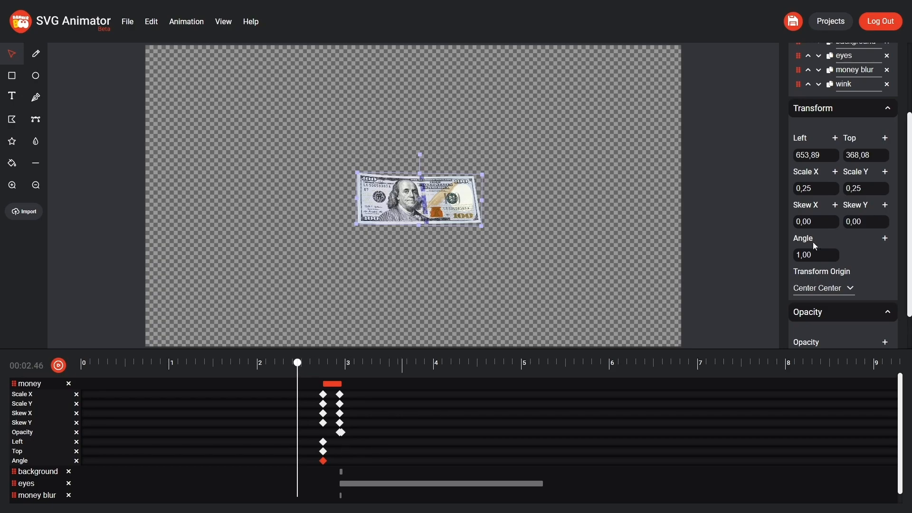
drag(456, 211, 249, 212)
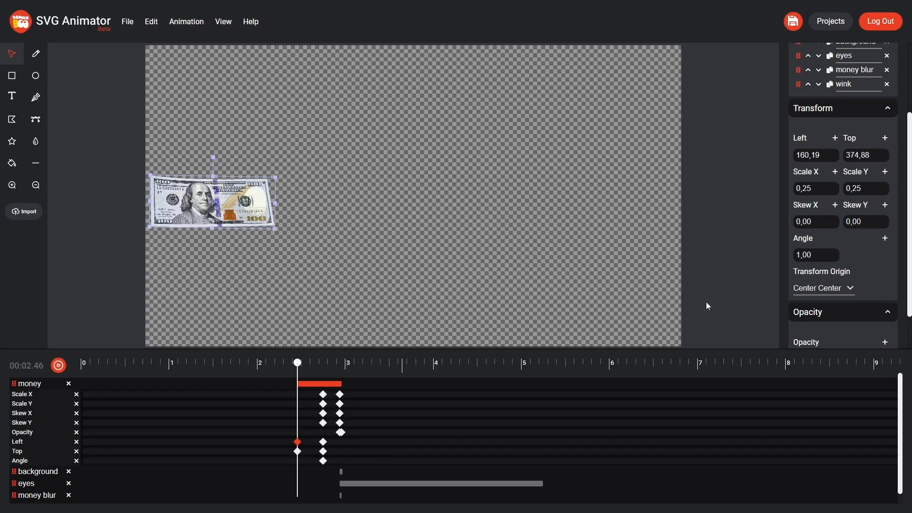
click(833, 254)
click(833, 253)
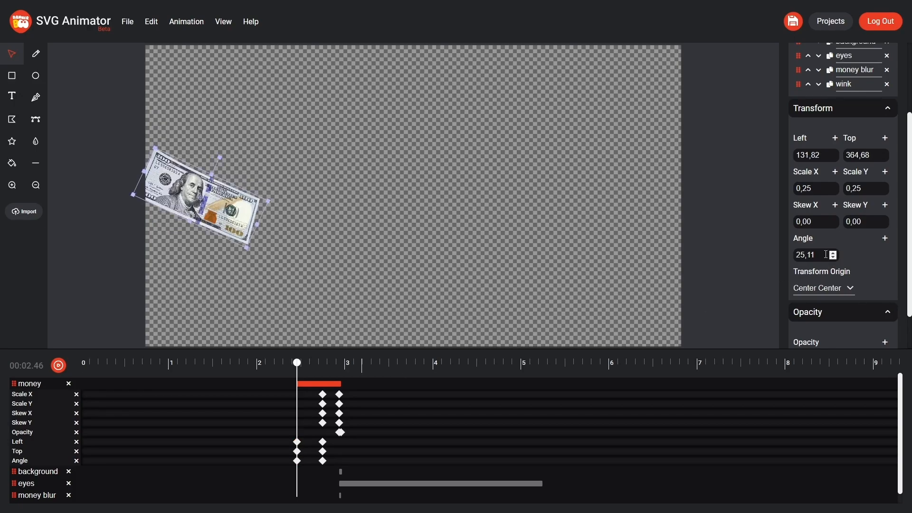
double_click(808, 256)
text(0)
click(834, 258)
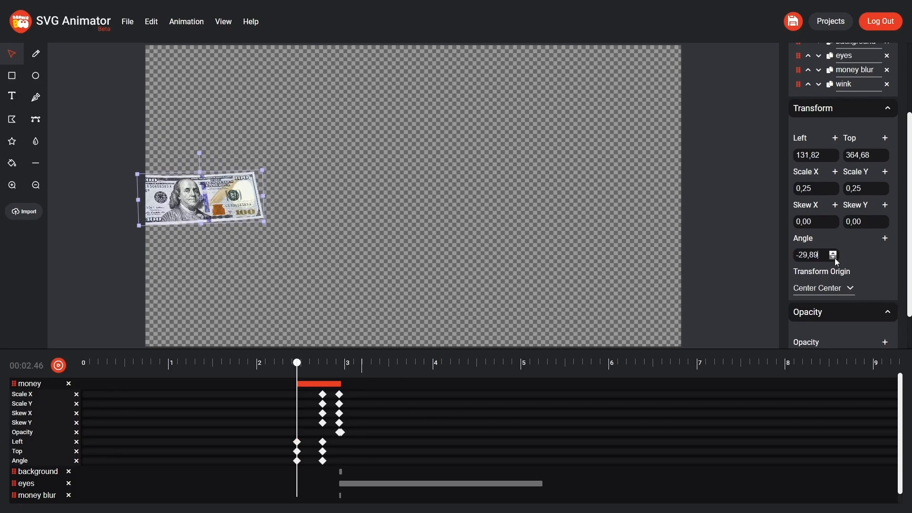
click(835, 258)
click(278, 362)
key(space)
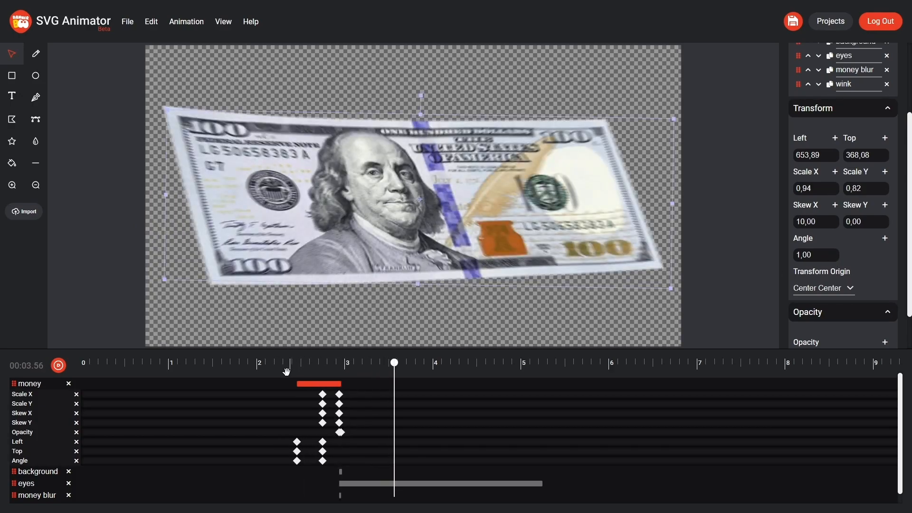
Paste copies of the small bill's Scale, Skew, Left, Top and Angle keyframes at 2.60 s.
drag(278, 365, 309, 377)
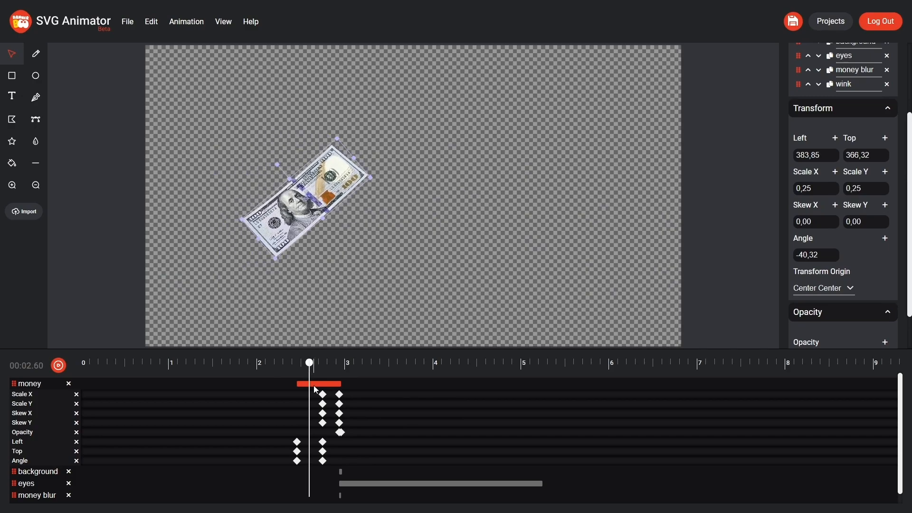
key(ctrl+v)
key(ctrl+v)
click(323, 414)
key(ctrl+v)
click(323, 423)
key(ctrl+v)
click(323, 442)
key(ctrl+v)
click(323, 451)
click(322, 461)
key(ctrl+v)
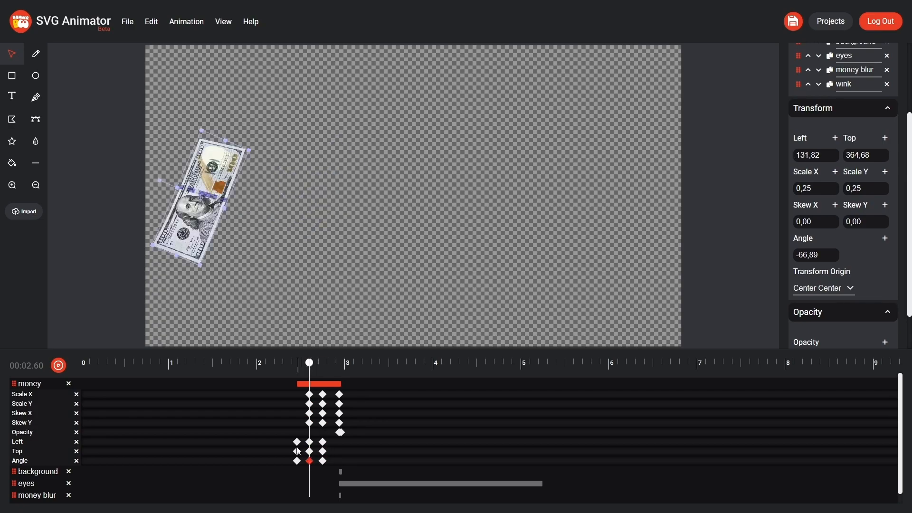
Move the bill's first Left, Top and Angle keyframes to about 2.2 s and its middle keyframes to about 2.5 s.
drag(297, 445, 278, 453)
double_click(275, 461)
click(346, 390)
drag(310, 395, 300, 442)
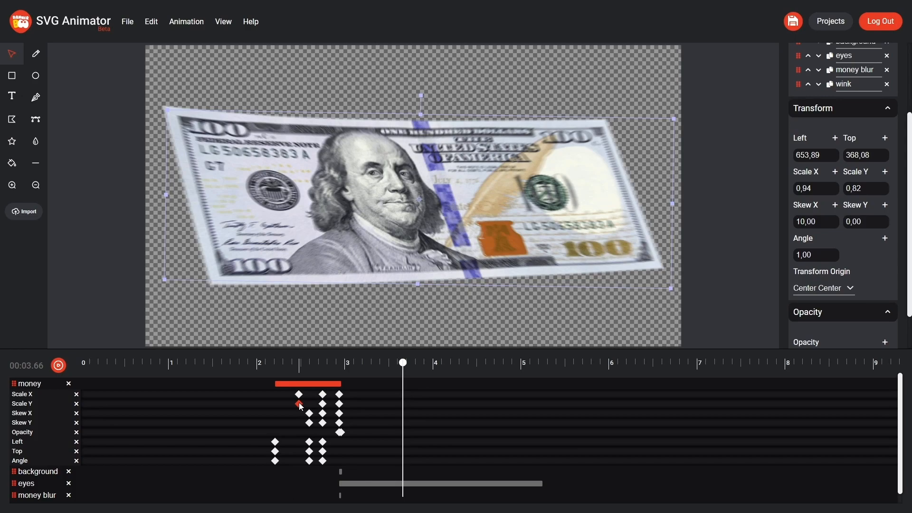
drag(309, 452, 300, 452)
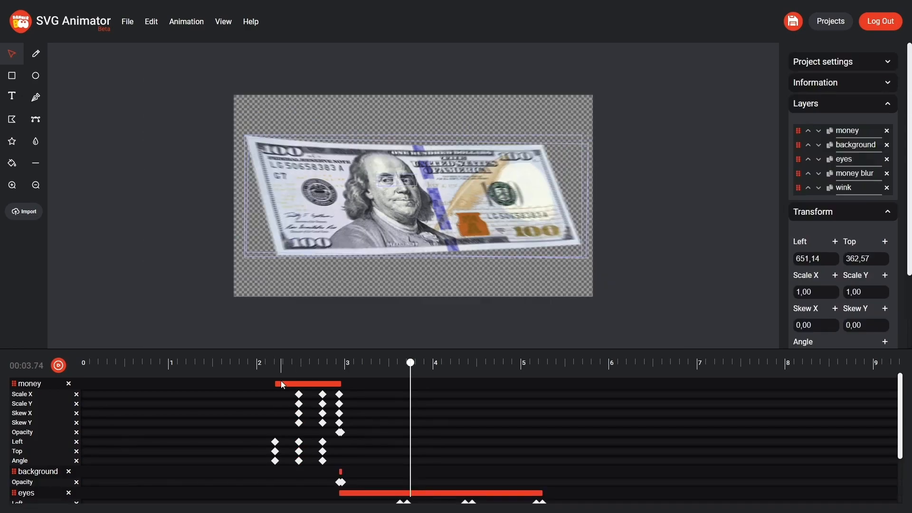
click(179, 270)
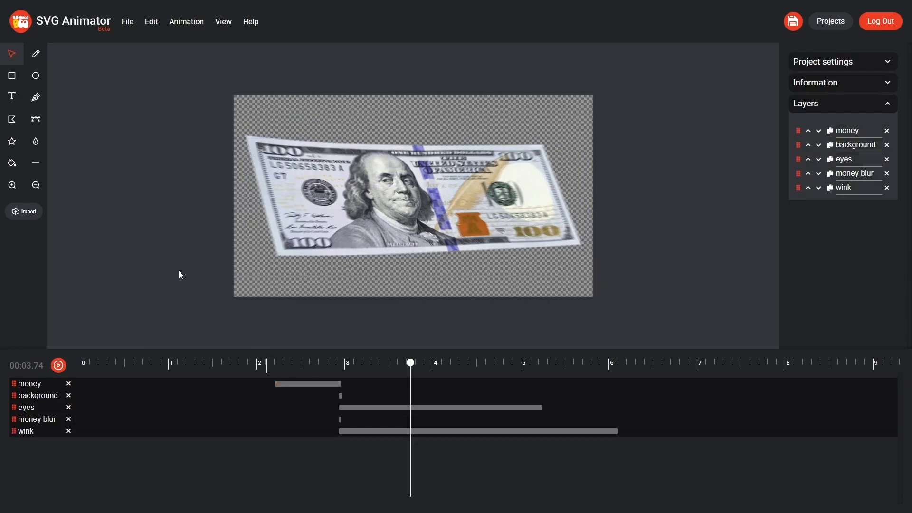
click(185, 367)
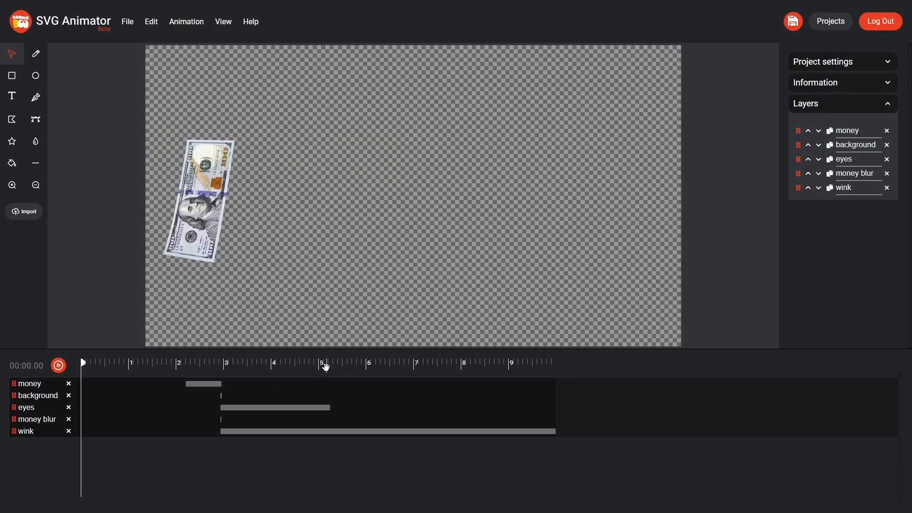
Export the animation as an SVG file with Repeat set to Infinity and download it.
click(127, 22)
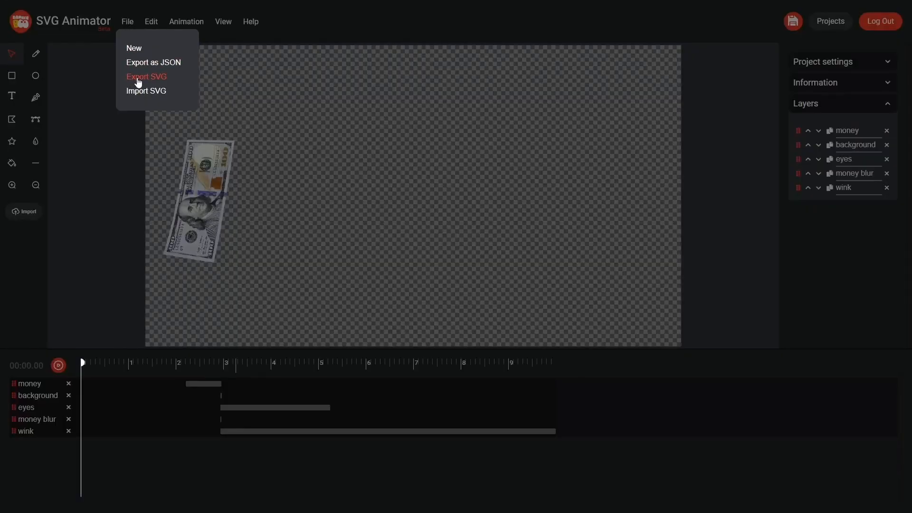
click(138, 81)
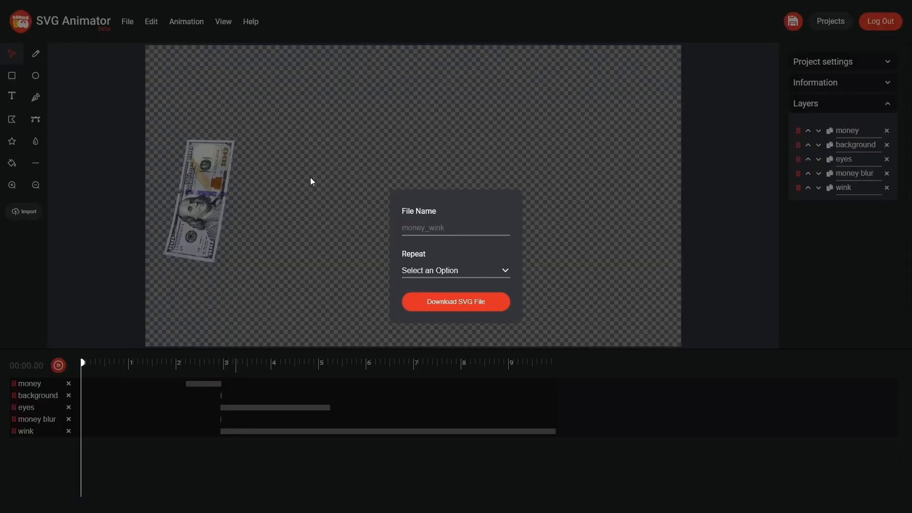
click(464, 274)
click(431, 389)
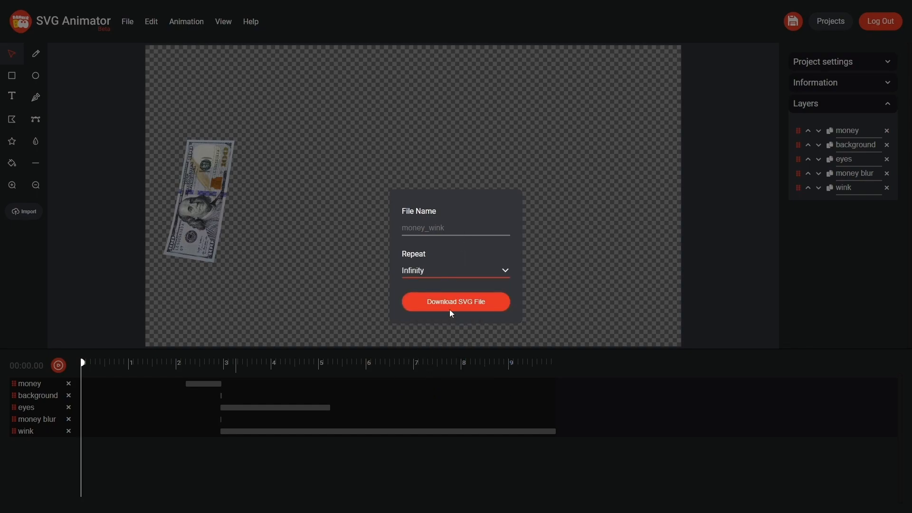
click(455, 303)
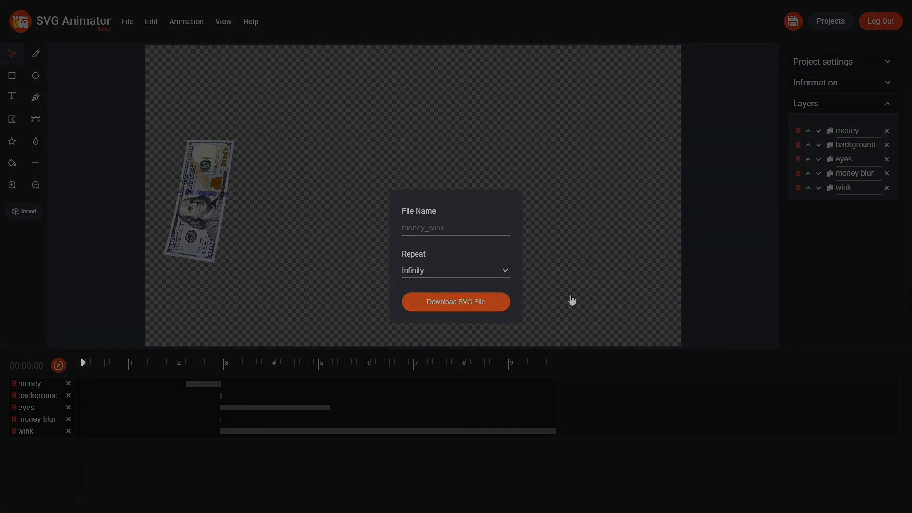